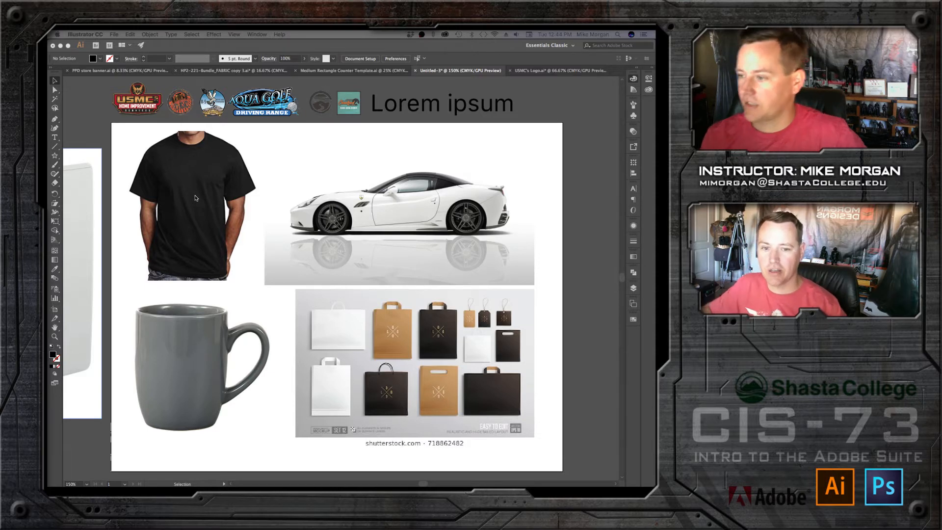
click(195, 198)
click(202, 341)
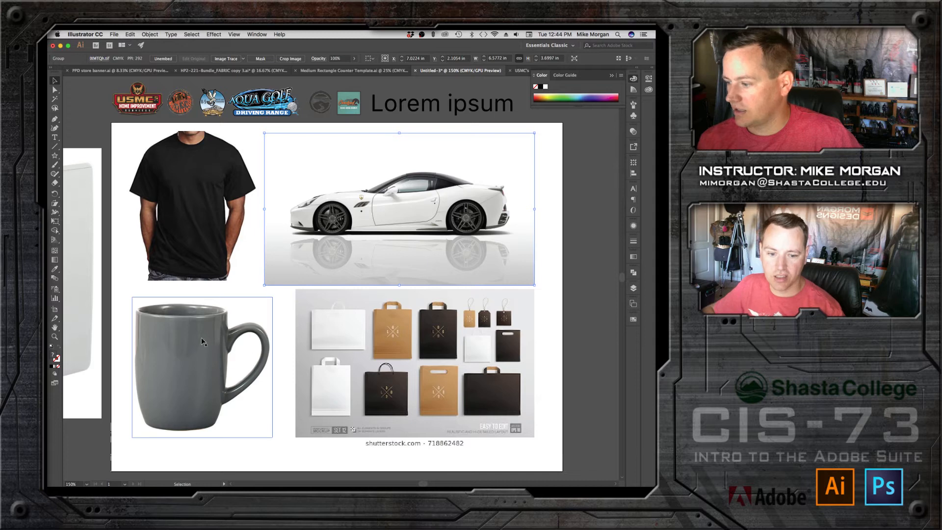
click(358, 345)
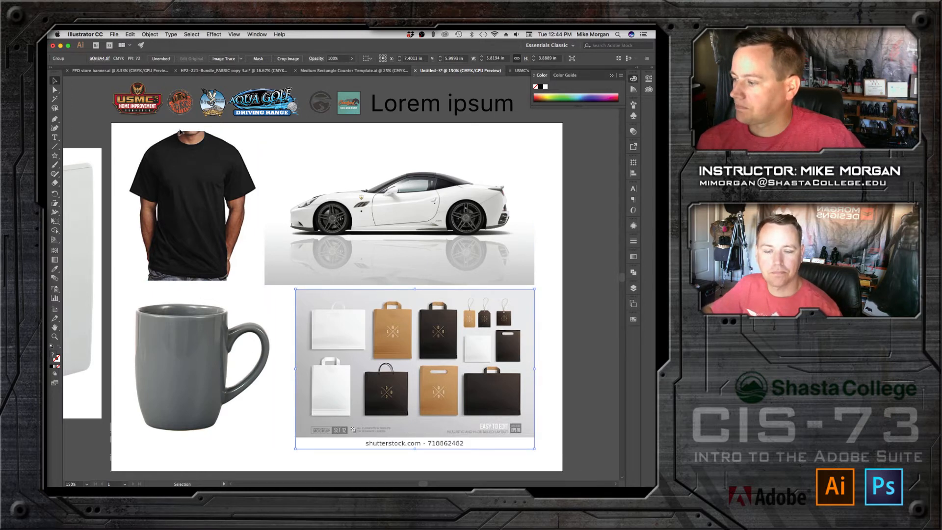
click(101, 109)
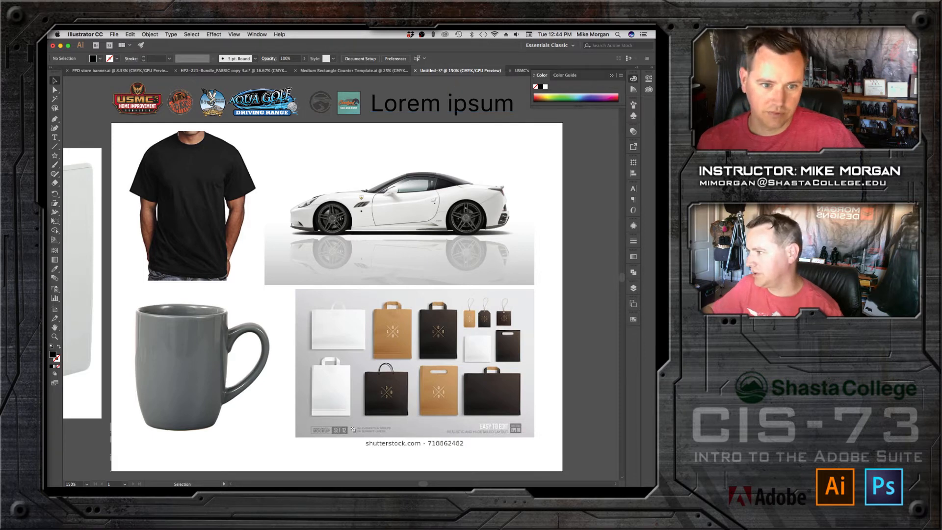
Place the square Morgan Designs logo file, scale it to about 0.86 in square, and put it at the start of the logo row
key(super+Tab)
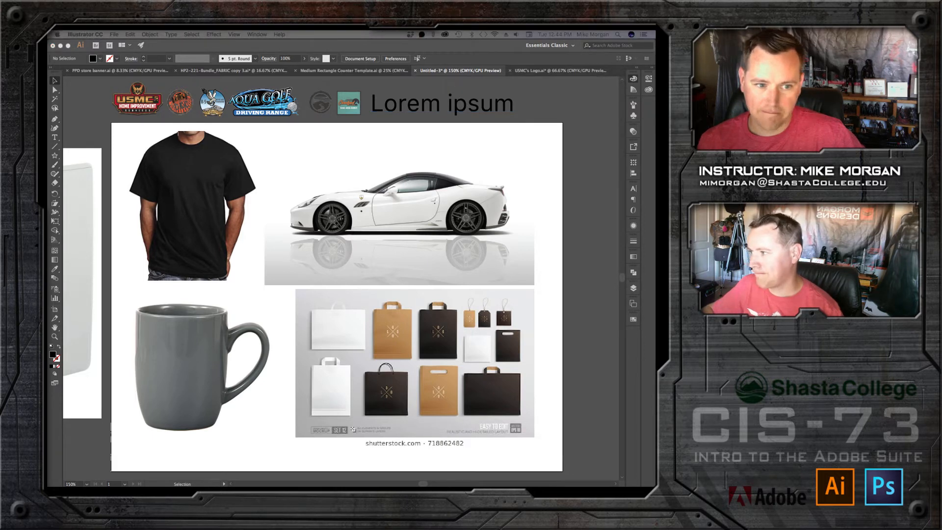
drag(185, 130, 245, 135)
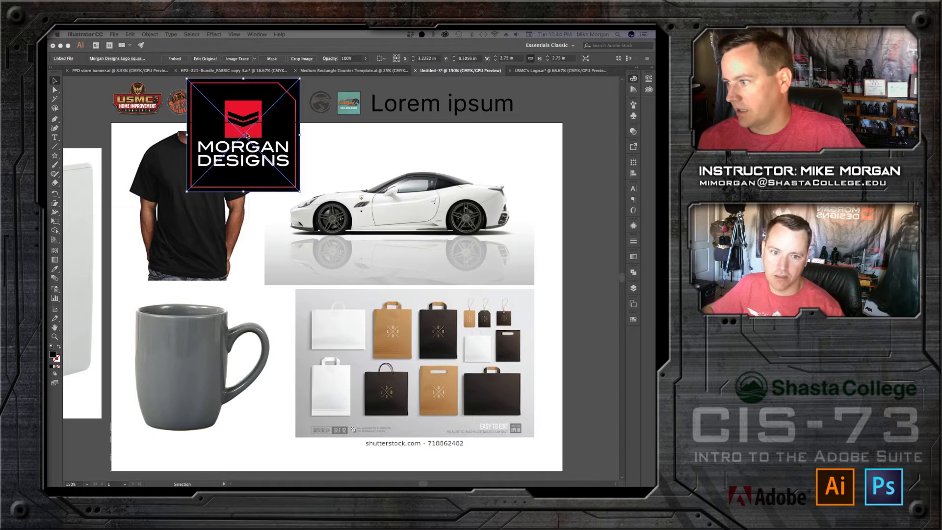
click(186, 137)
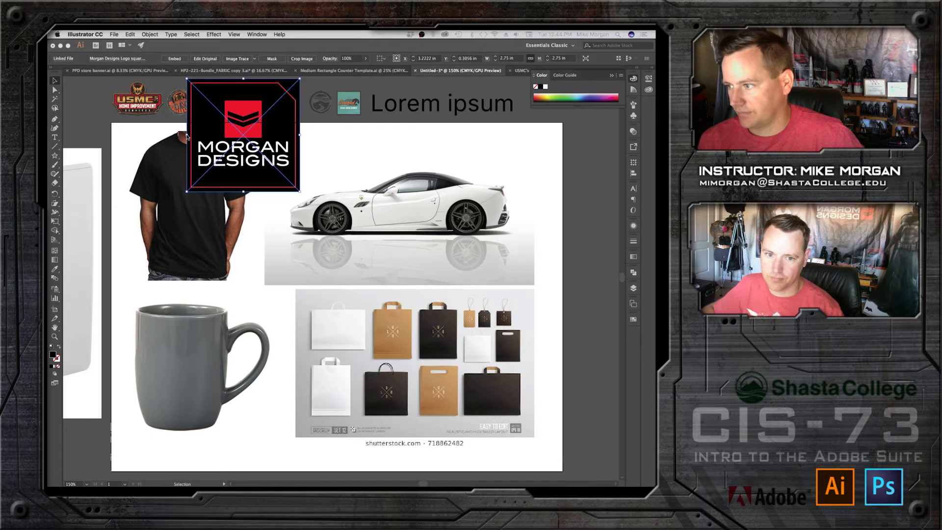
drag(188, 134, 101, 107)
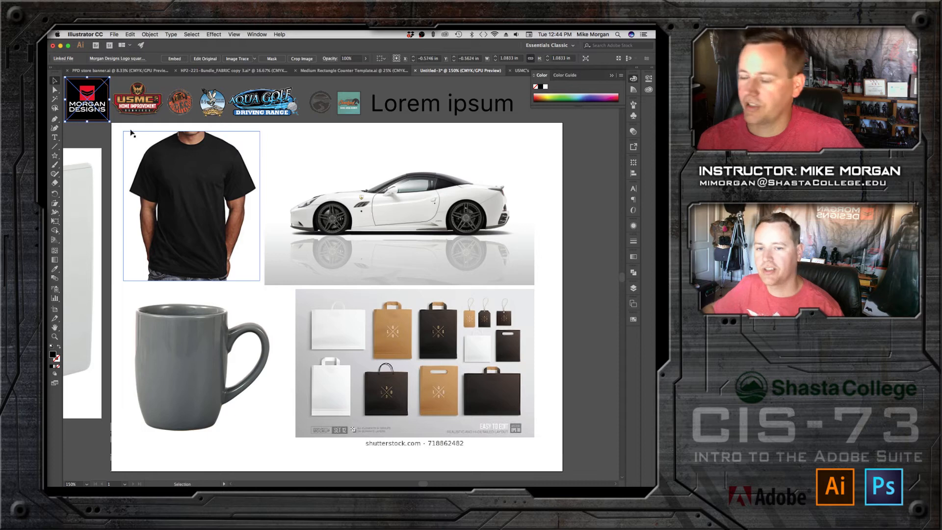
drag(109, 121, 101, 106)
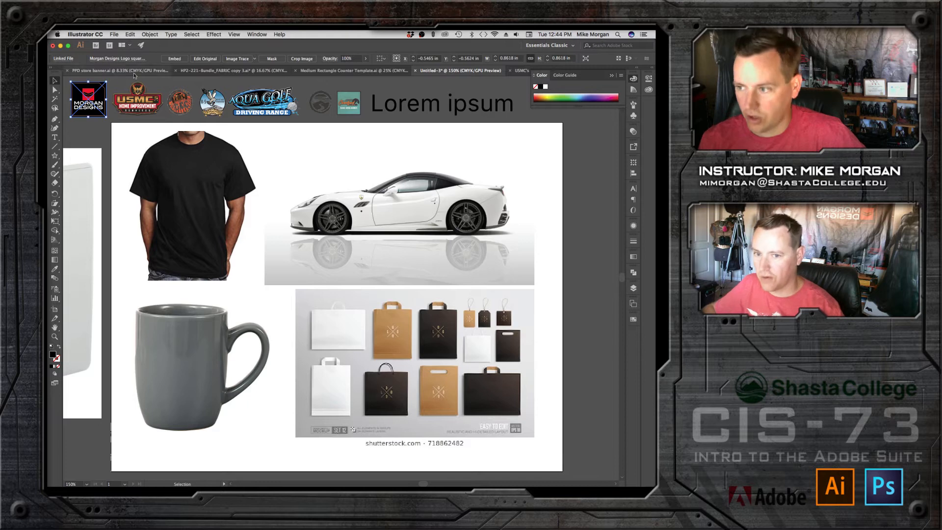
Try the Morgan Designs logo stretched out of proportion on the T-shirt's chest, undo the distortion, and return it to the logo row
drag(89, 116, 162, 176)
click(79, 125)
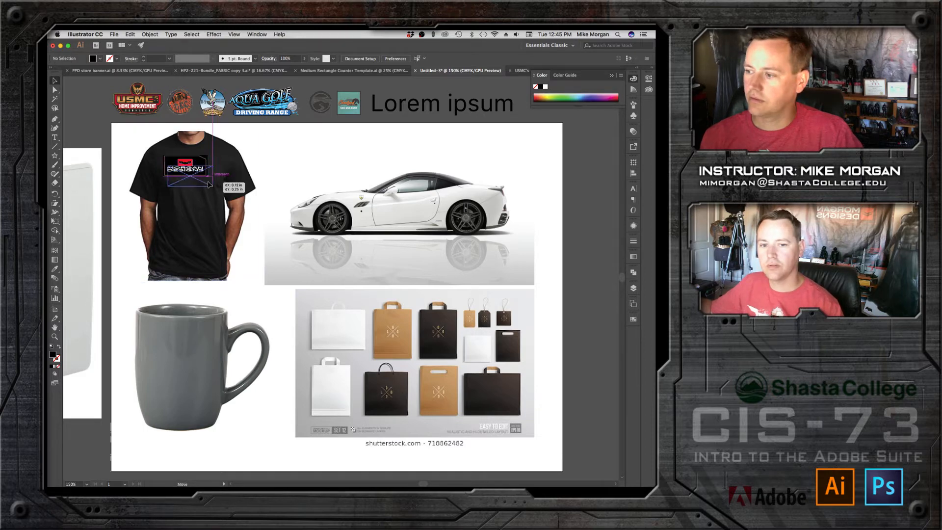
drag(204, 175, 209, 185)
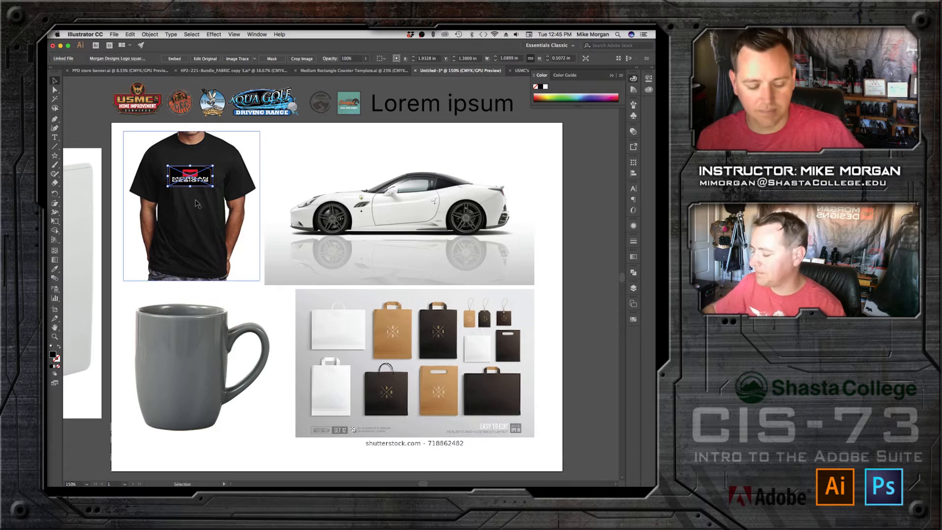
key(super+z)
key(super+z)
drag(190, 168, 98, 106)
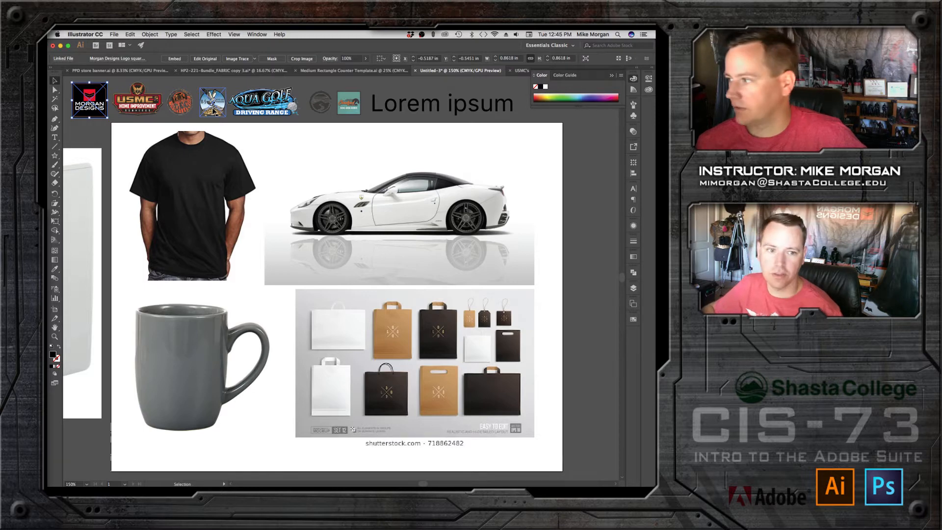
Place the Enterprise Heating & Air Inc. logo image and scale it down over the T-shirt's chest
click(578, 134)
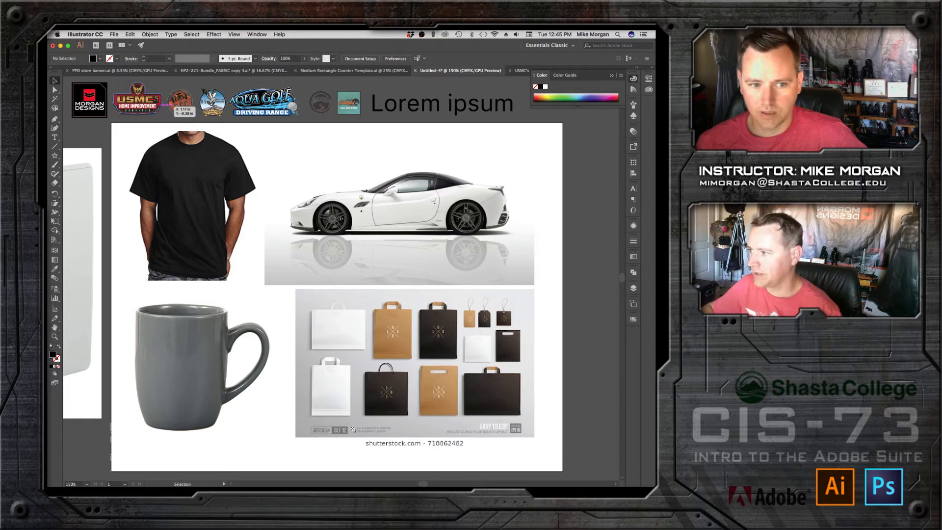
drag(176, 102, 191, 212)
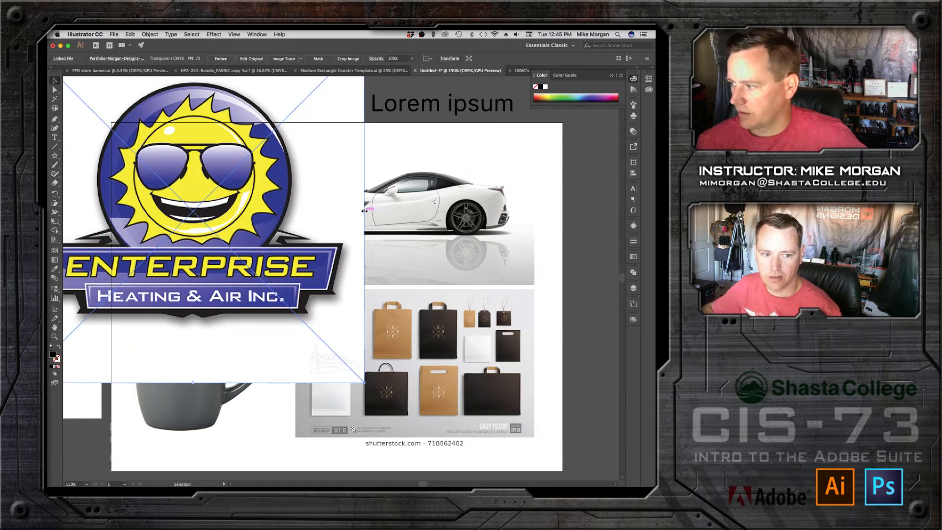
drag(364, 212, 214, 199)
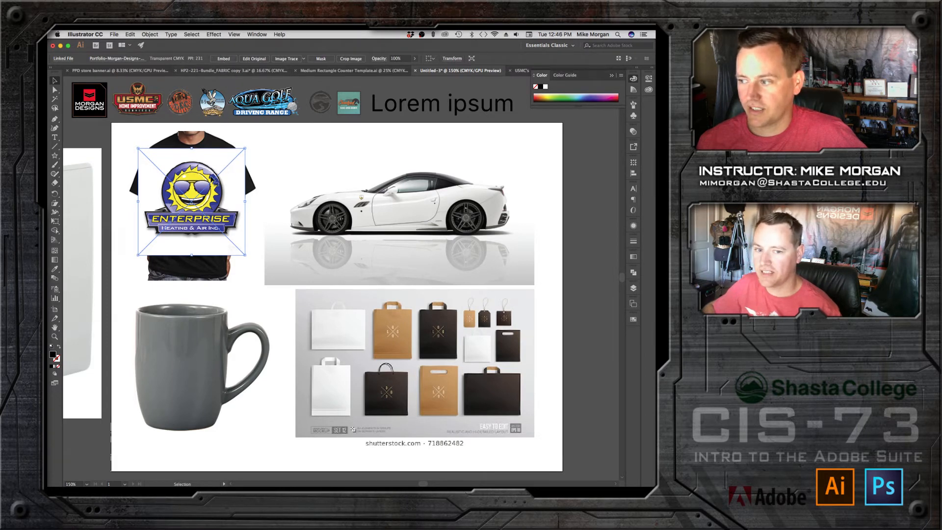
Try embedding the linked Enterprise Heating & Air Inc. image, undo the embedding, and delete the image from the T-shirt
click(224, 58)
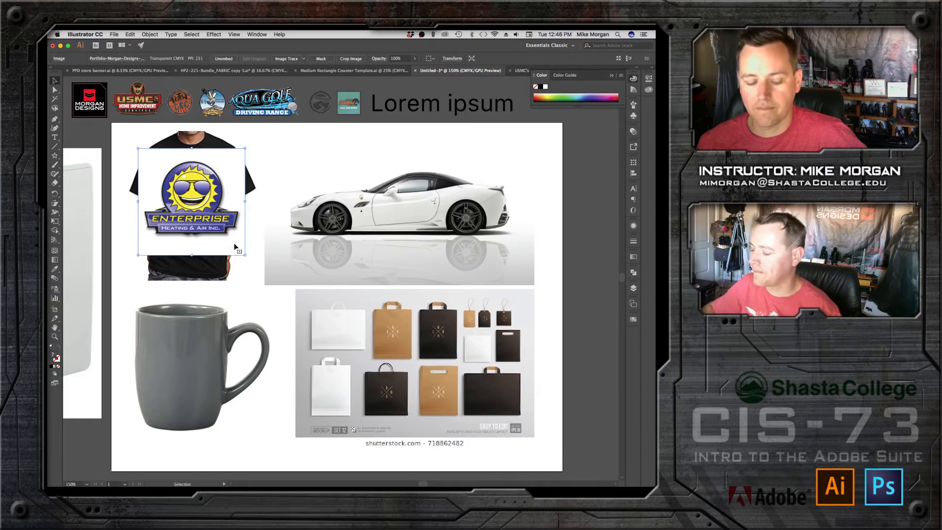
key(super+z)
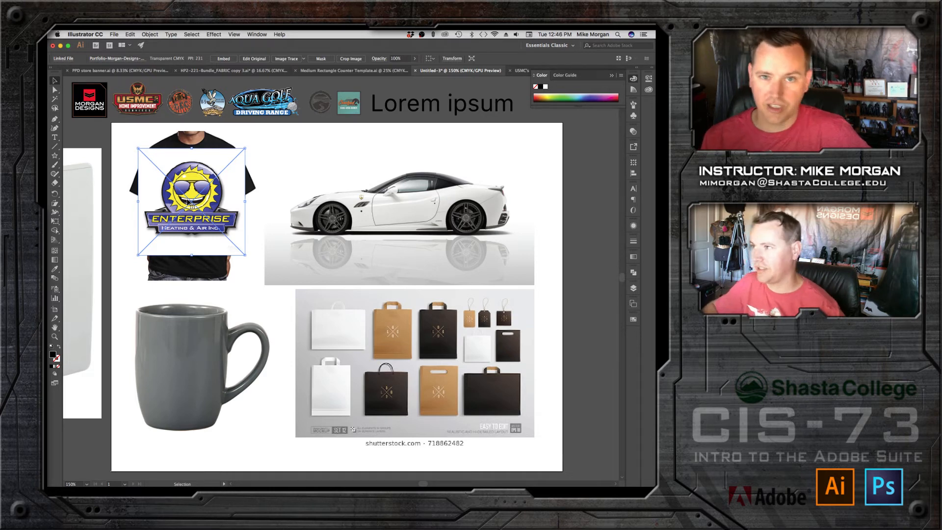
click(224, 59)
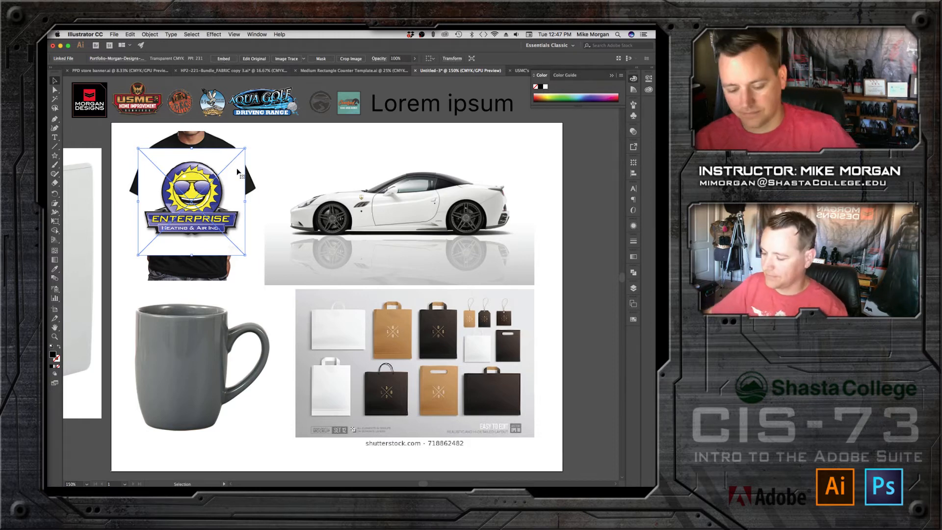
key(Delete)
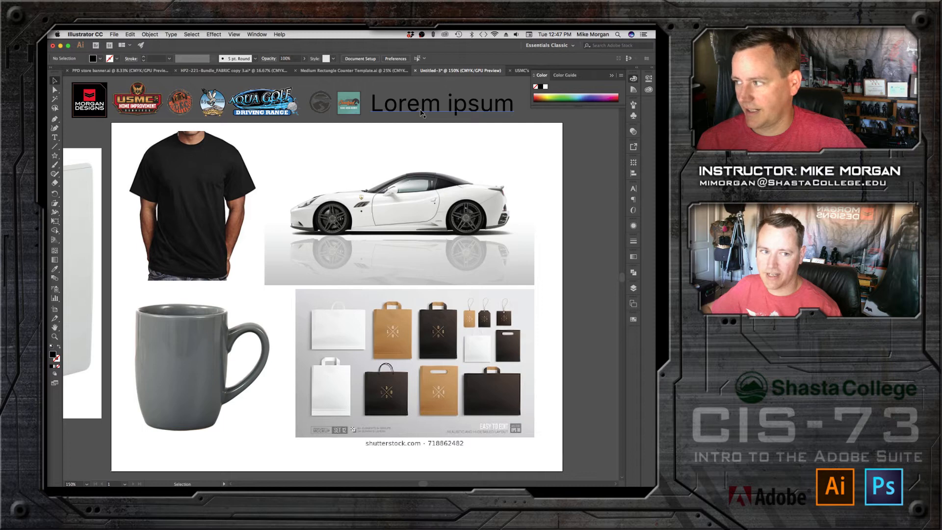
Replace the existing "Lorem ipsum" text with a new placeholder text line above the car, scaled up to about 34 pt
drag(421, 112, 345, 150)
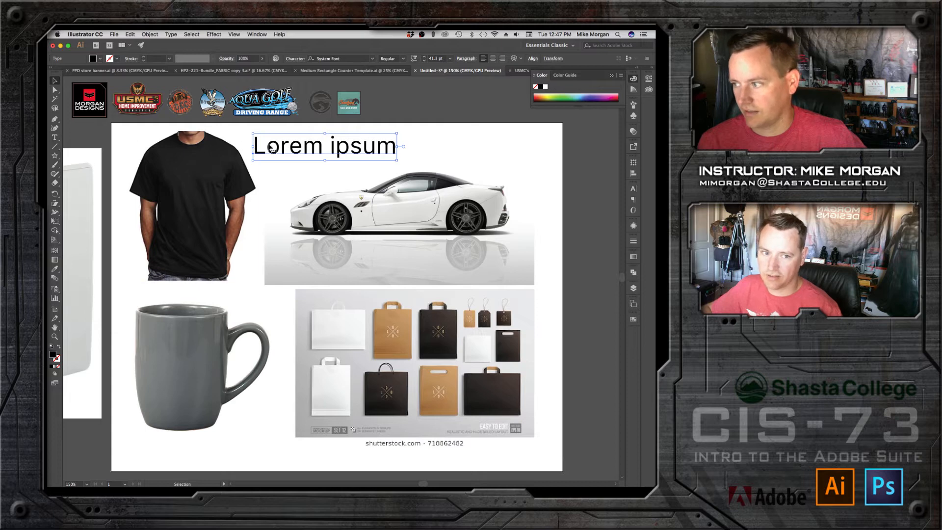
key(Delete)
key(t)
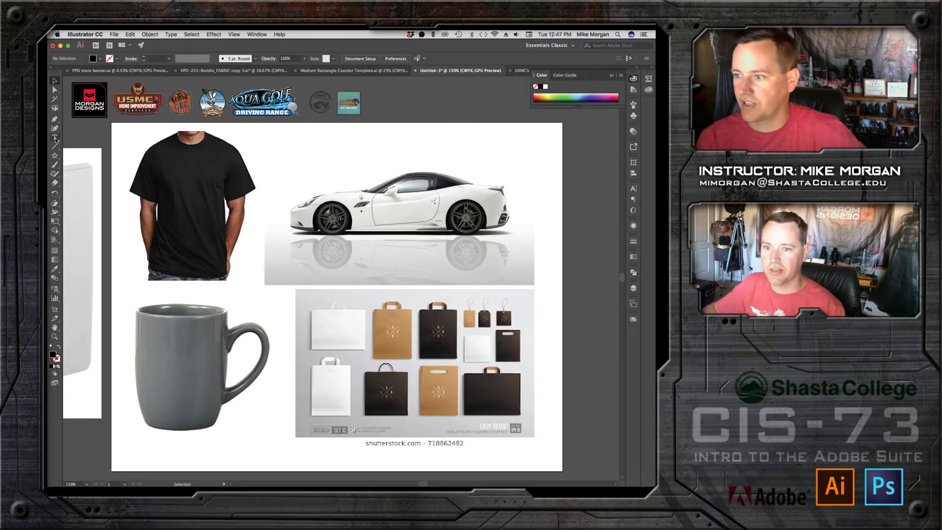
click(273, 151)
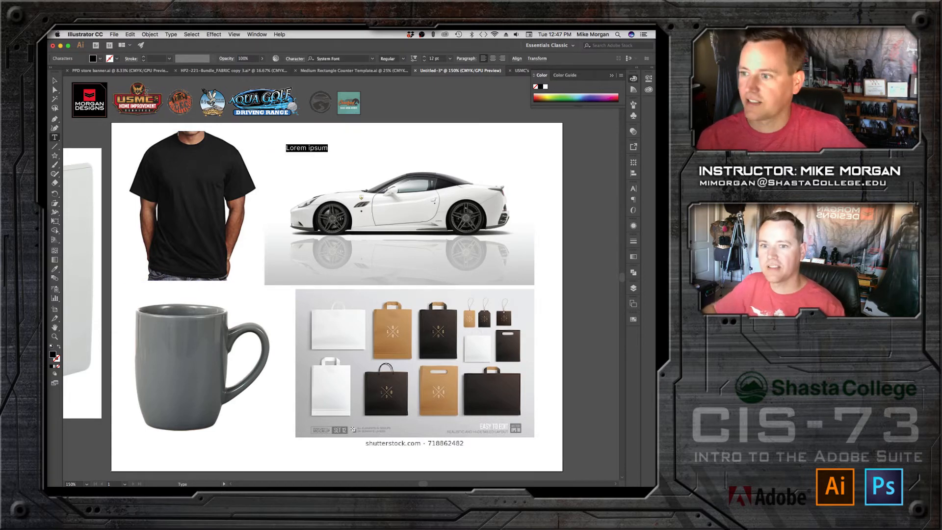
click(57, 80)
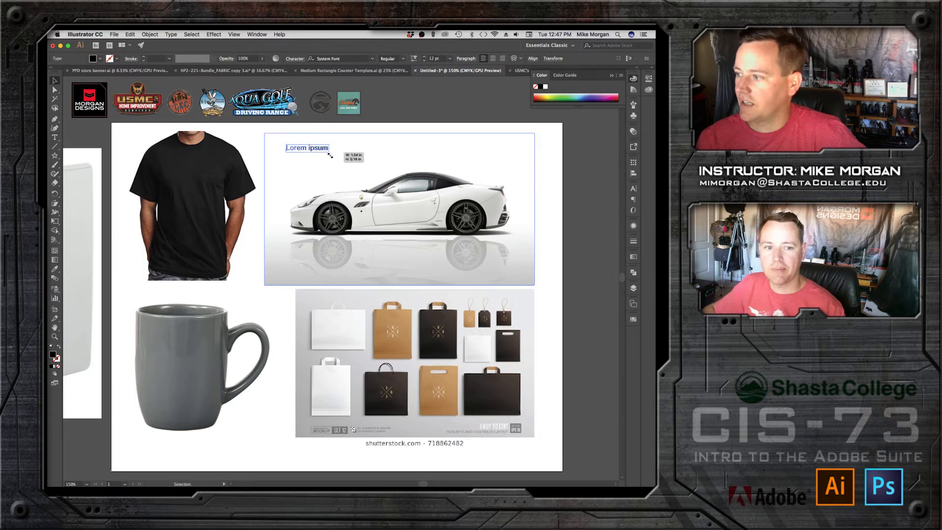
drag(328, 152, 406, 201)
drag(367, 165, 346, 158)
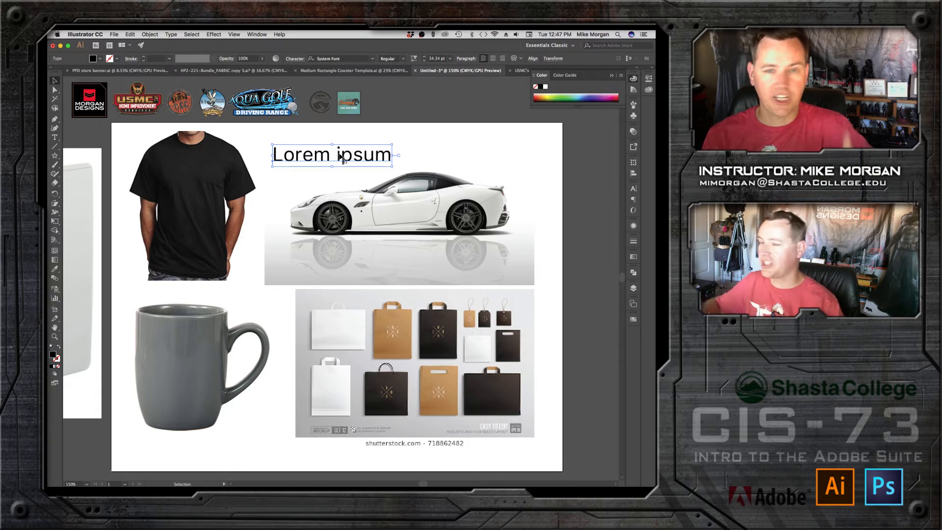
Set the font of the placeholder text above the car to 01 Digitall
click(373, 59)
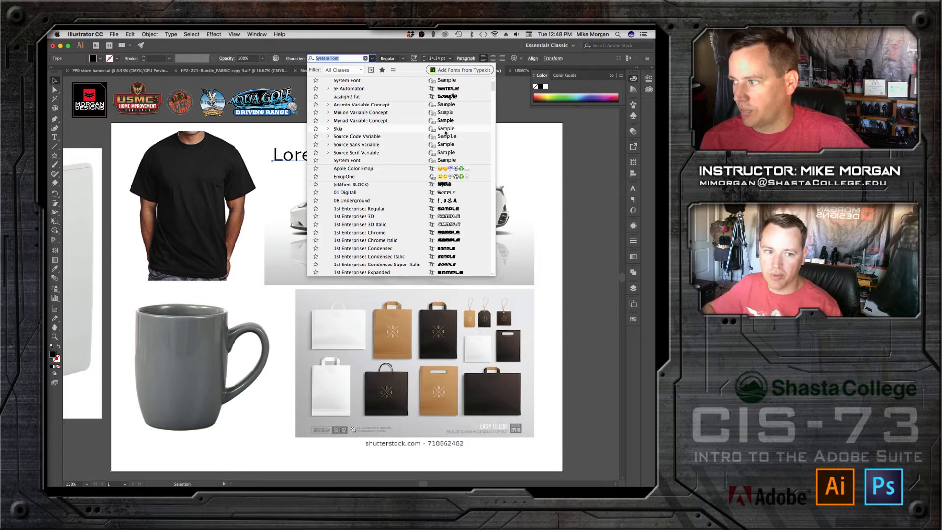
click(443, 195)
click(412, 105)
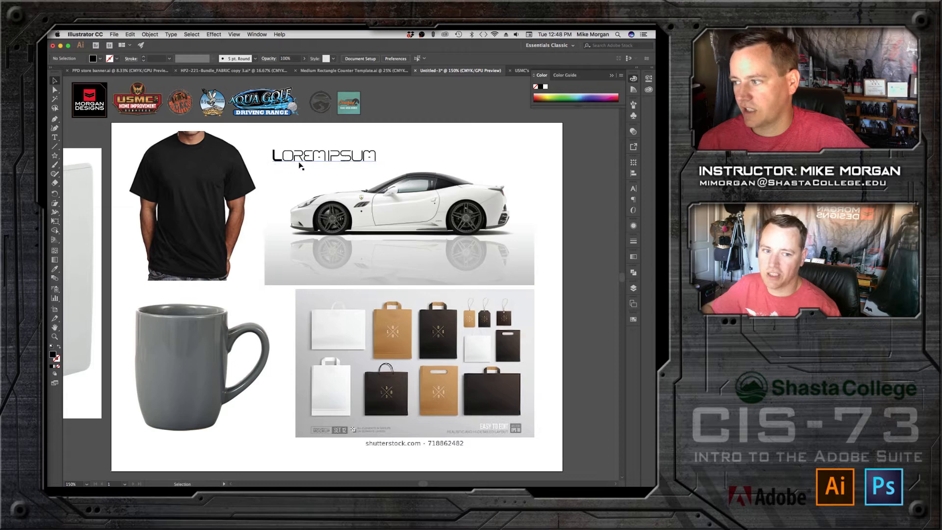
Insert "EE" after the "Lo" in the text above the car
click(55, 139)
click(289, 156)
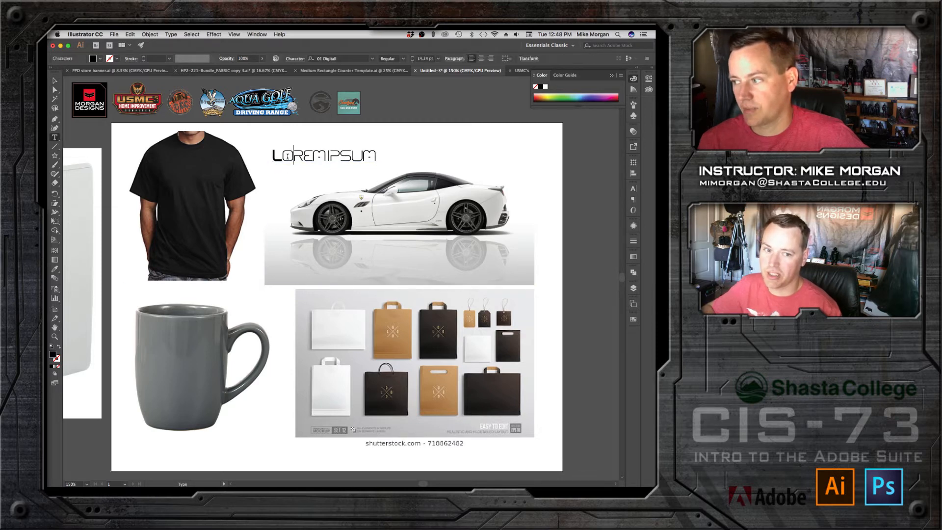
text(EE)
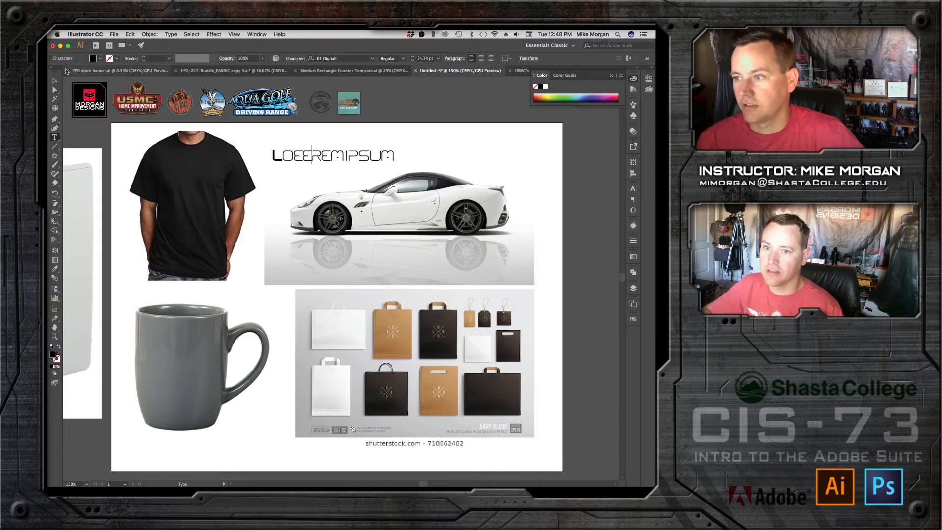
click(55, 80)
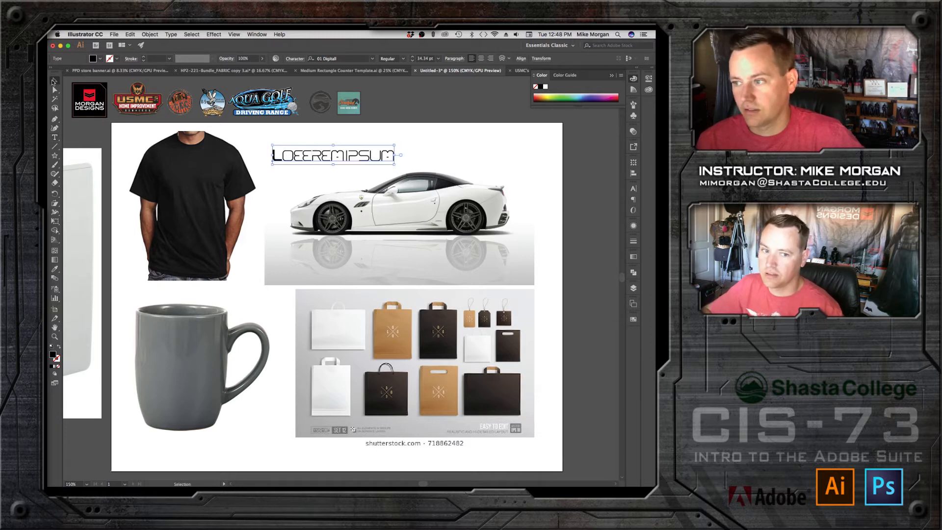
Convert the text above the car to outlines and enlarge it proportionally to about 3.89 in wide
right_click(320, 155)
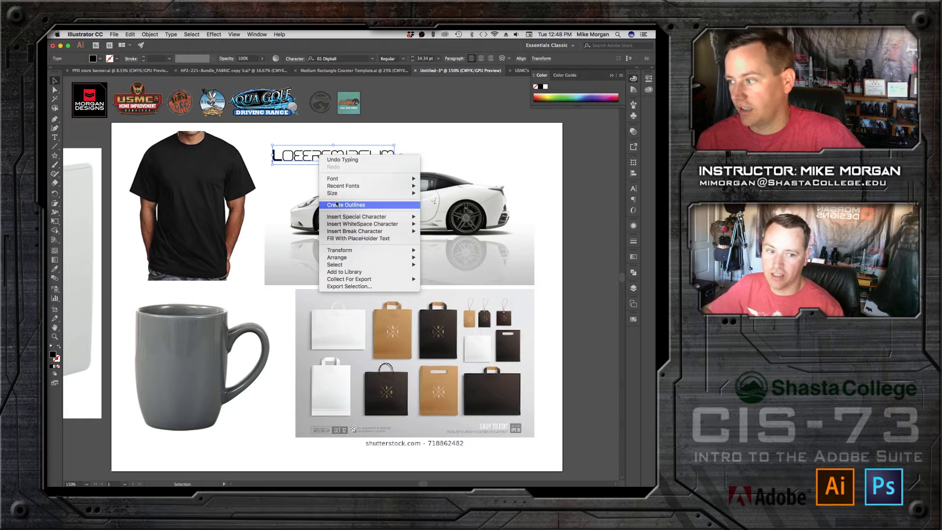
click(337, 205)
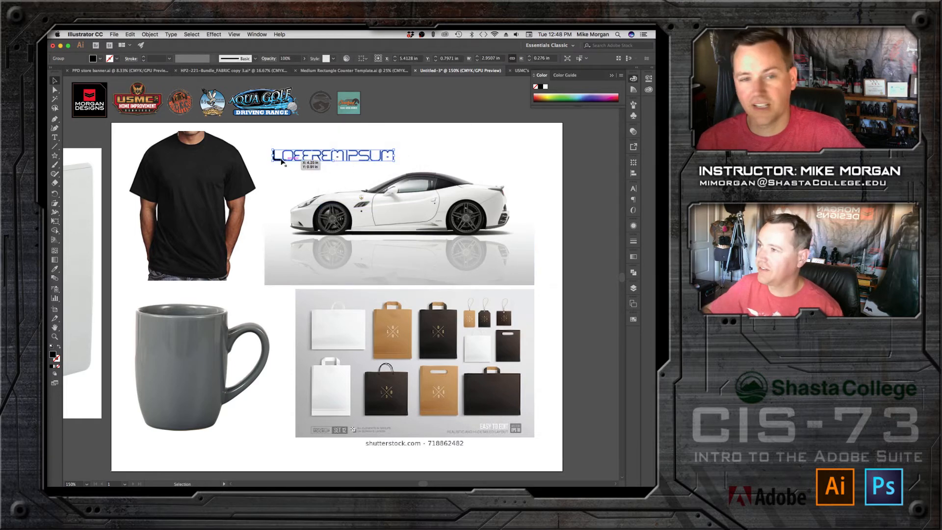
drag(393, 161, 432, 165)
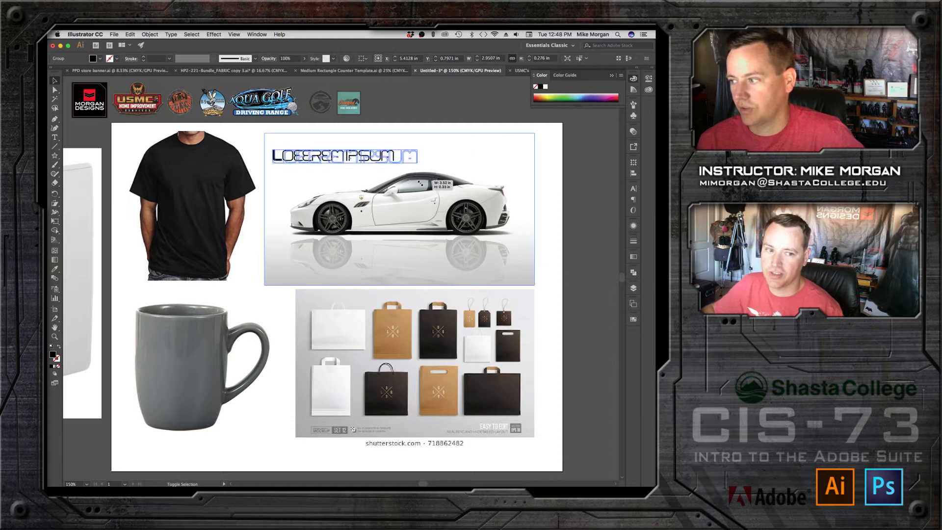
click(420, 98)
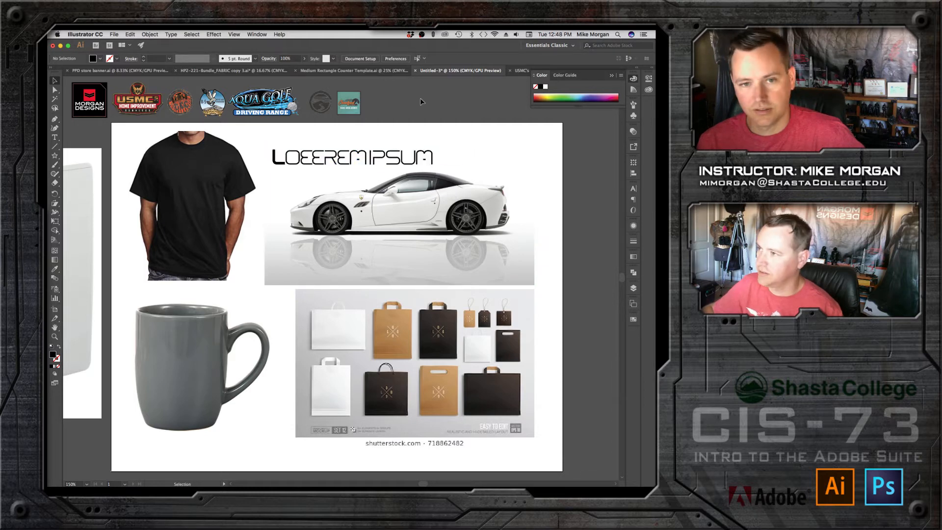
Add a 12 pt placeholder text line in 01 Digitall above the artboard, beside the end of the logo row
click(371, 158)
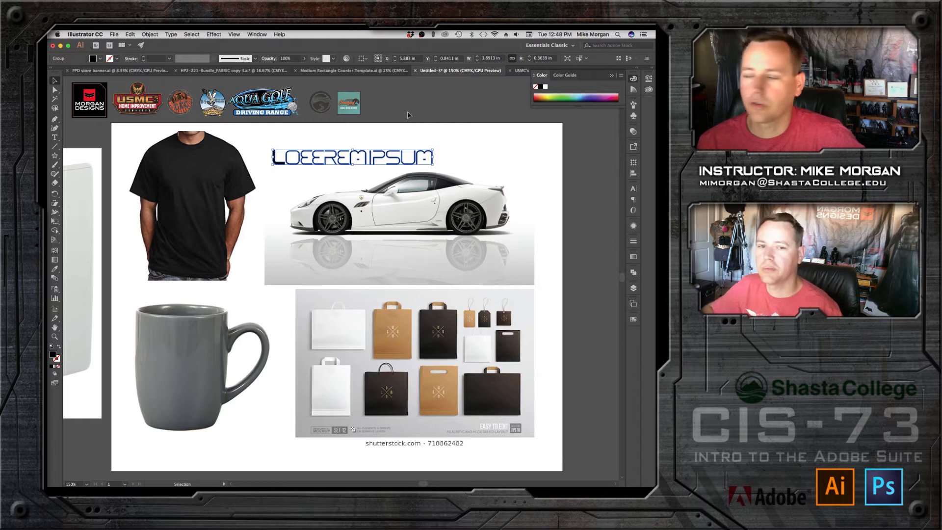
click(55, 138)
click(388, 111)
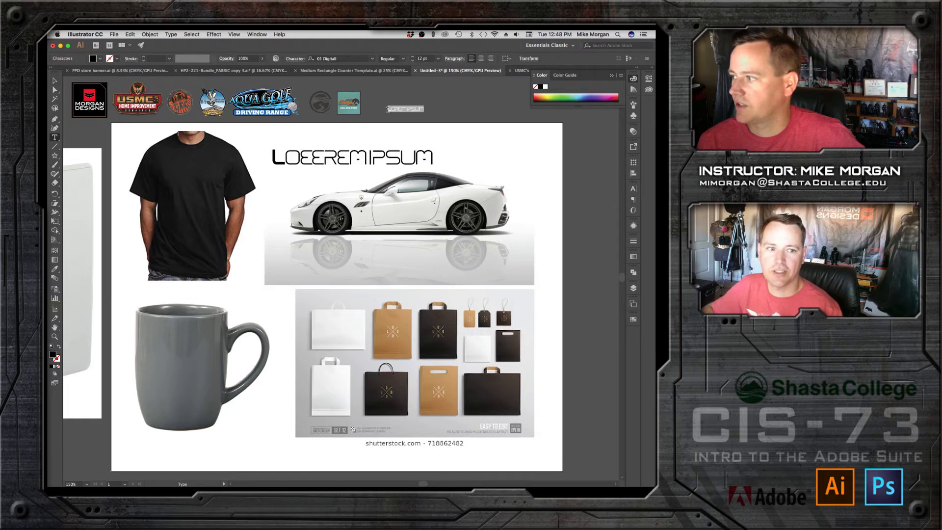
key(Escape)
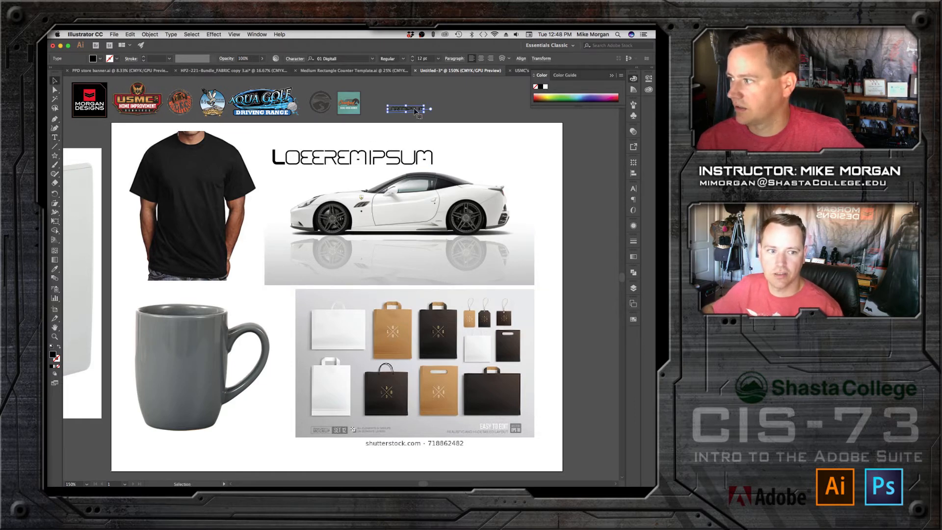
Enlarge the live placeholder text to about 50 pt and place it directly above the outlined text over the car
drag(417, 110, 382, 137)
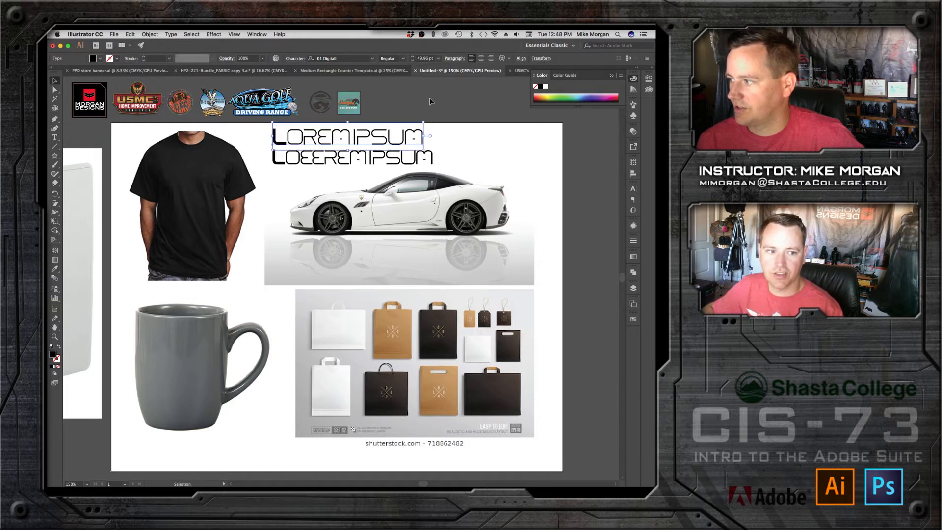
click(429, 97)
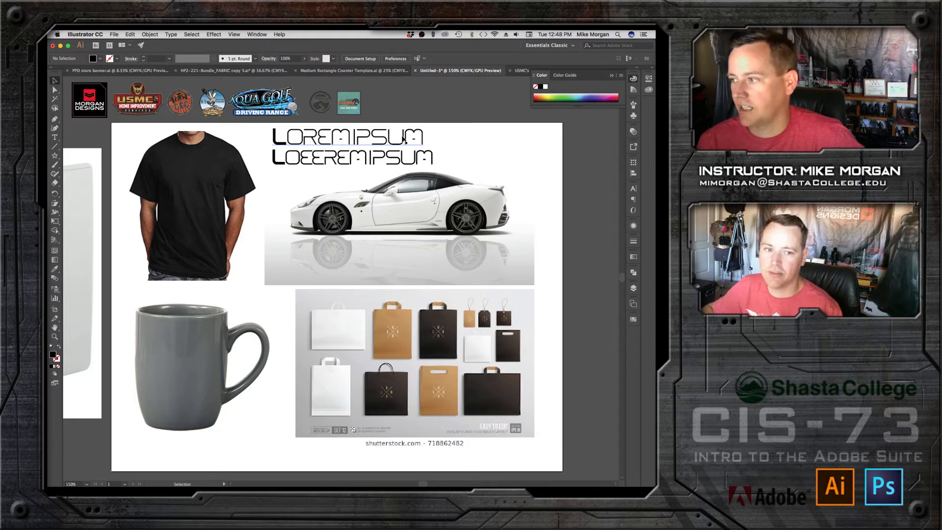
click(351, 162)
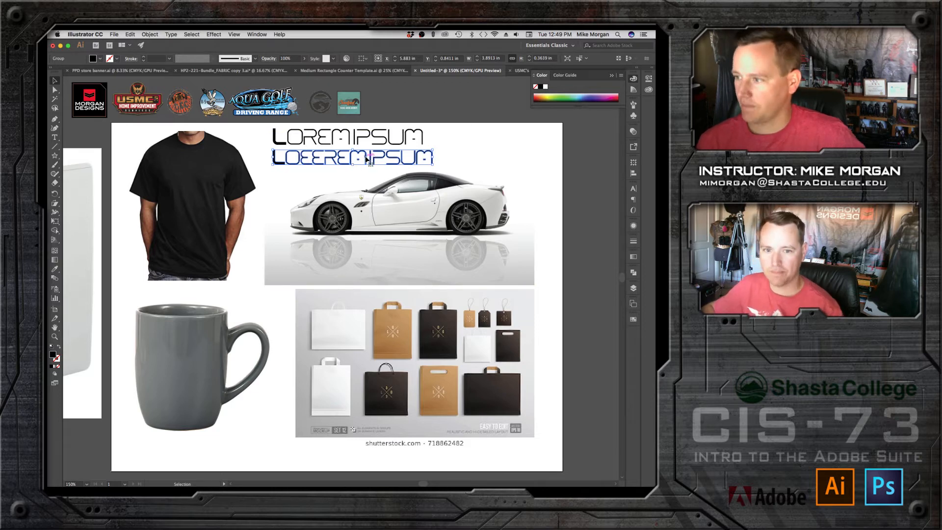
click(378, 102)
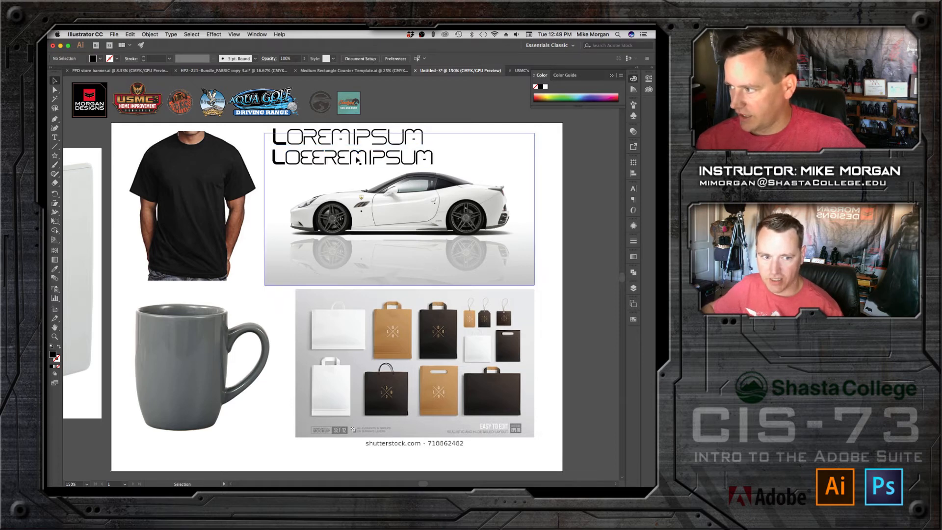
Place copies of the teal Crawford logo on the three upper bags and the small white and black bags, scaled to fit each
click(352, 103)
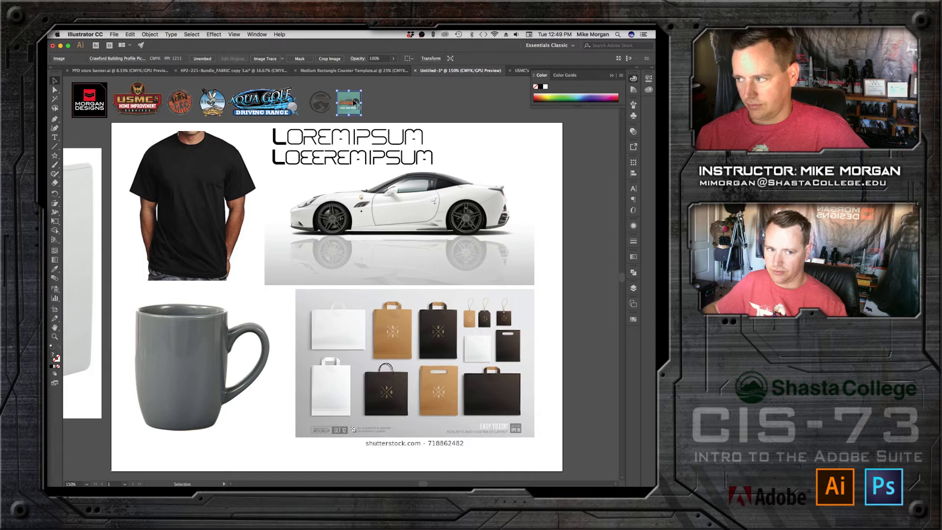
drag(353, 104, 473, 344)
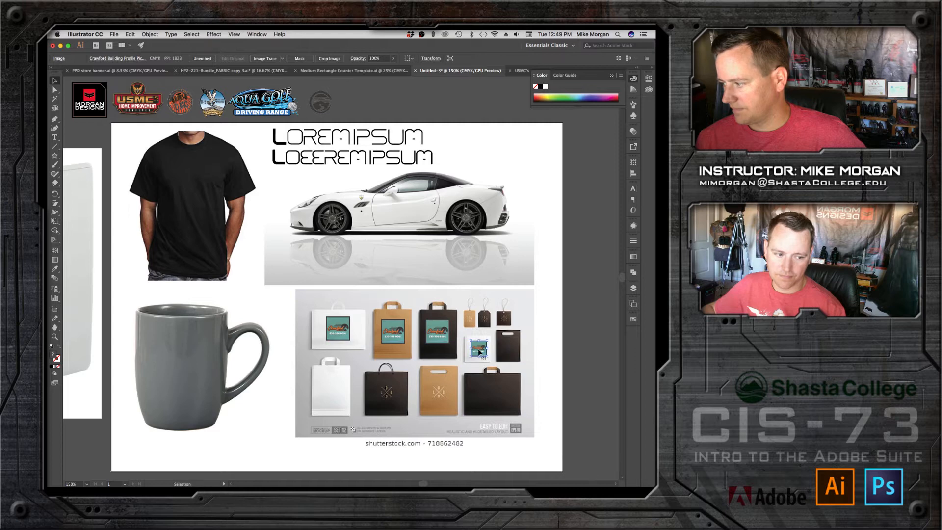
click(391, 102)
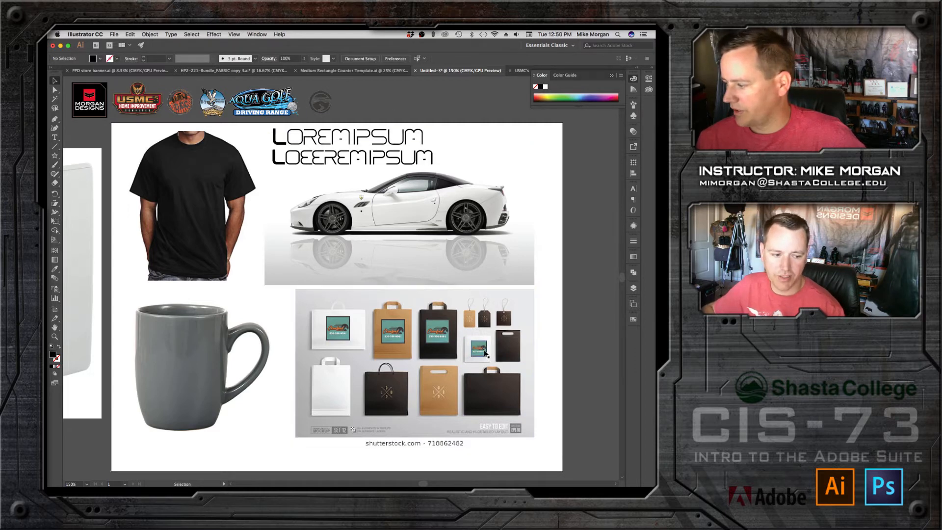
drag(482, 352, 508, 350)
click(551, 297)
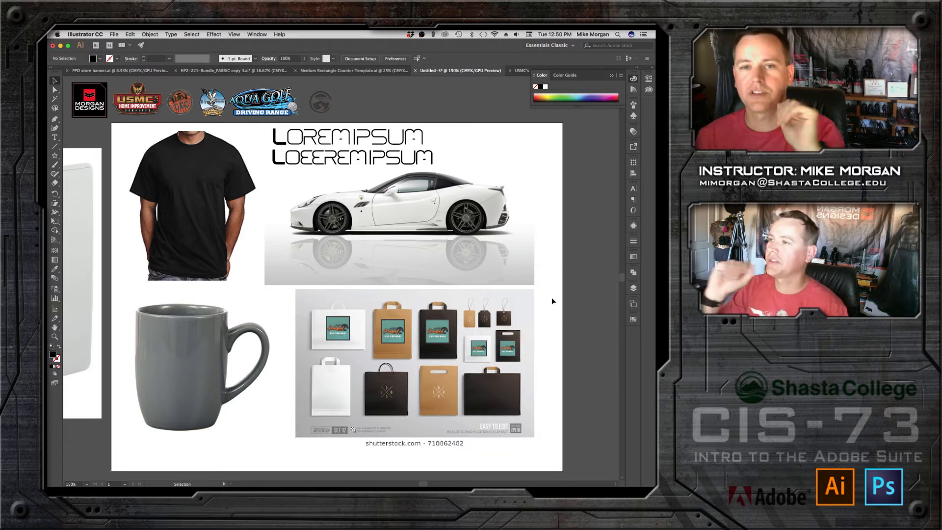
Place copies of the circular road logo on the four bags in the lower row of the mockup, scaled to fit
click(325, 103)
drag(326, 103, 338, 388)
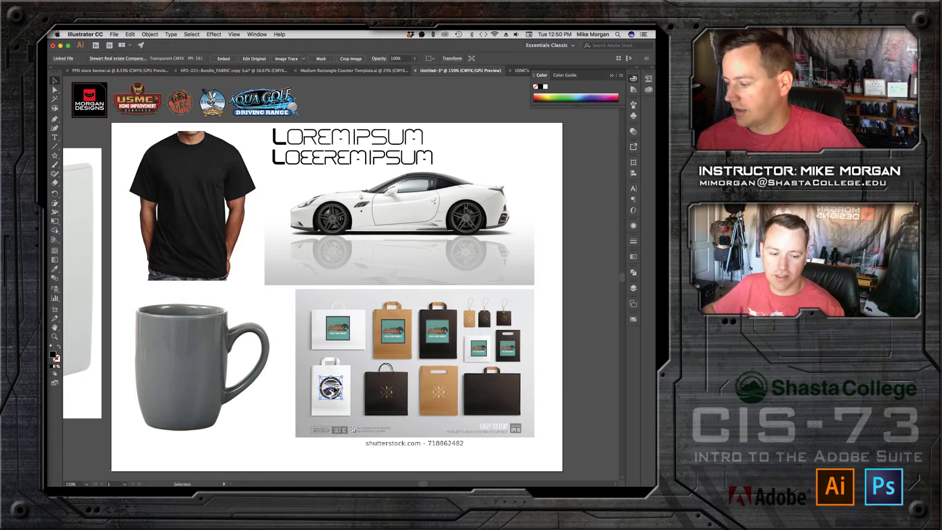
drag(337, 391, 390, 394)
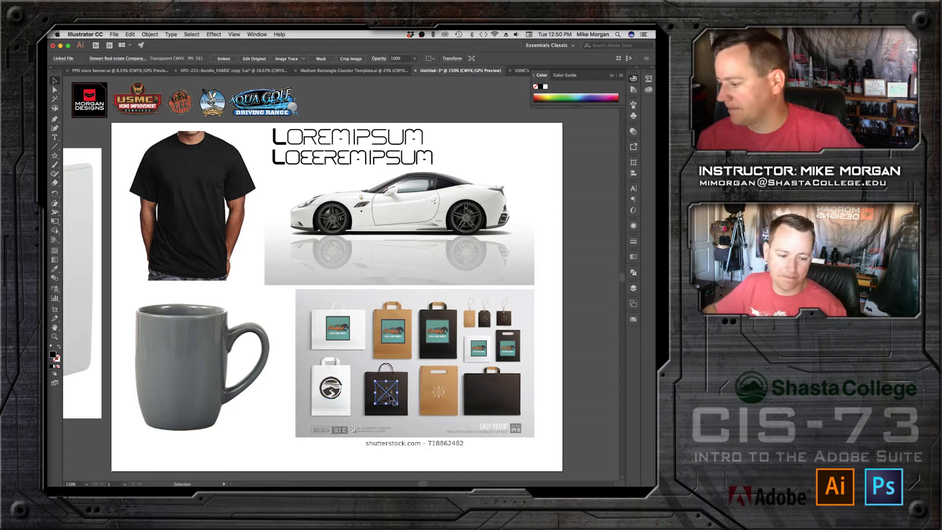
drag(392, 395, 498, 397)
click(570, 373)
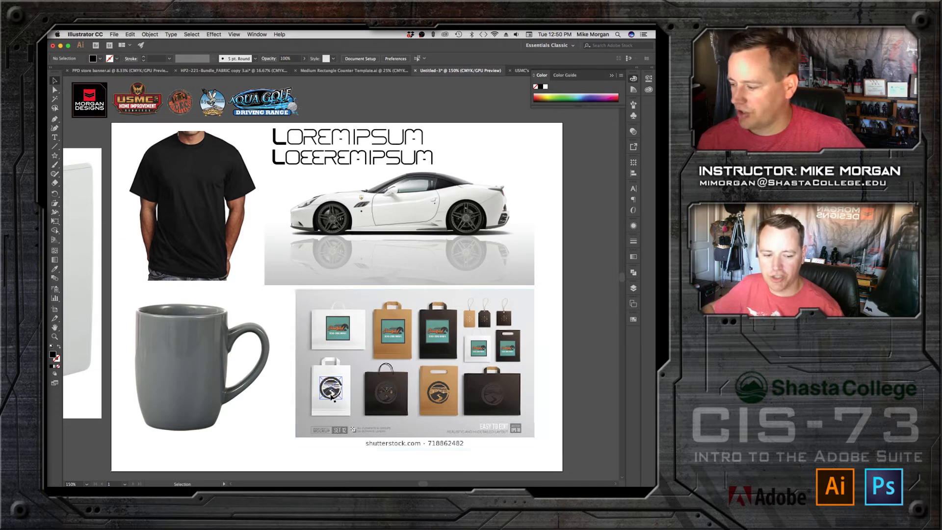
Select the circular logos on the first three lower-row bags together and look through their link options
click(55, 336)
click(349, 390)
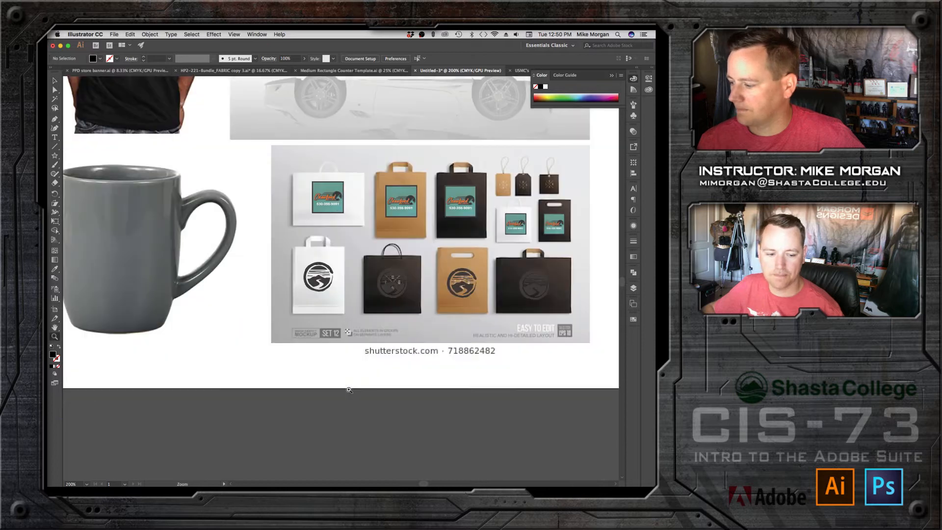
click(364, 275)
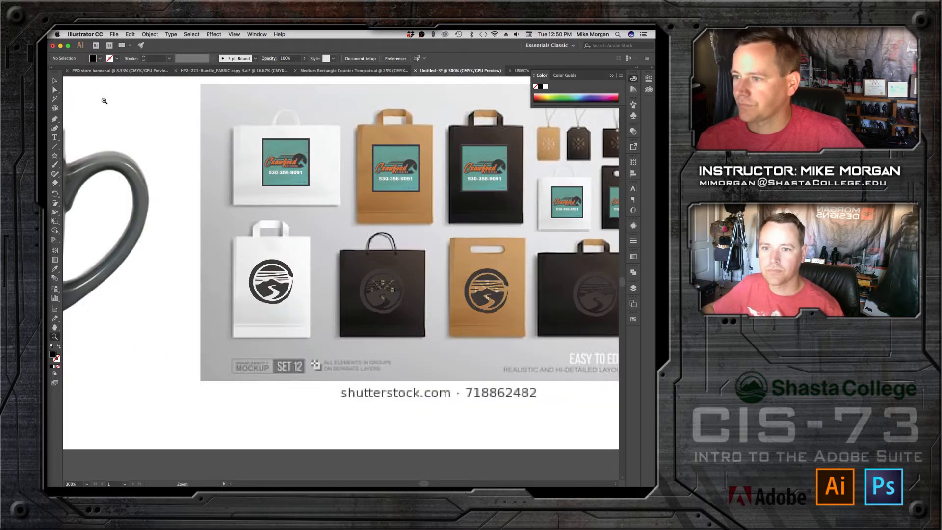
click(55, 81)
click(271, 288)
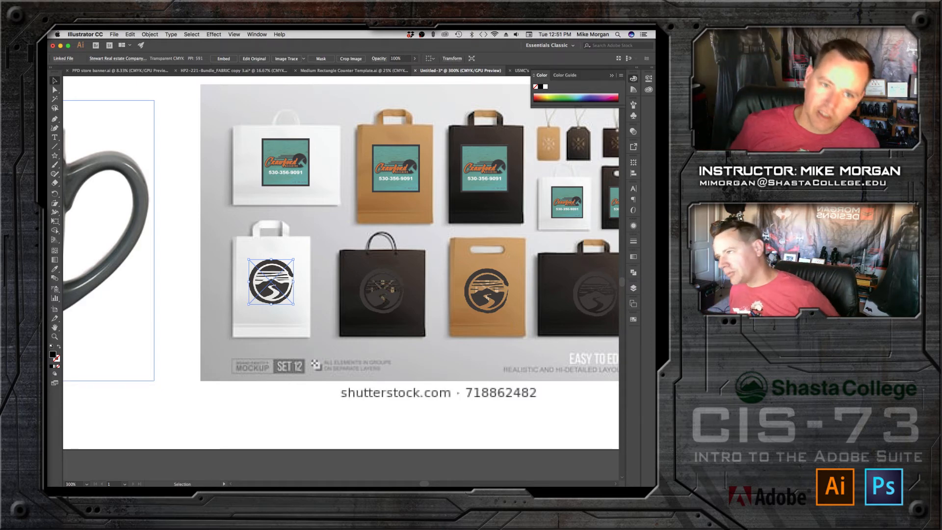
key(super+Tab)
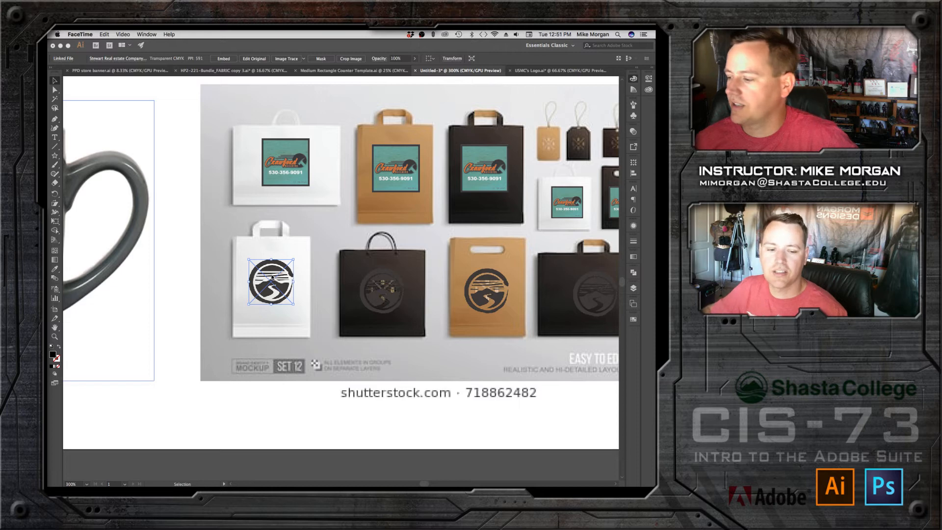
click(282, 280)
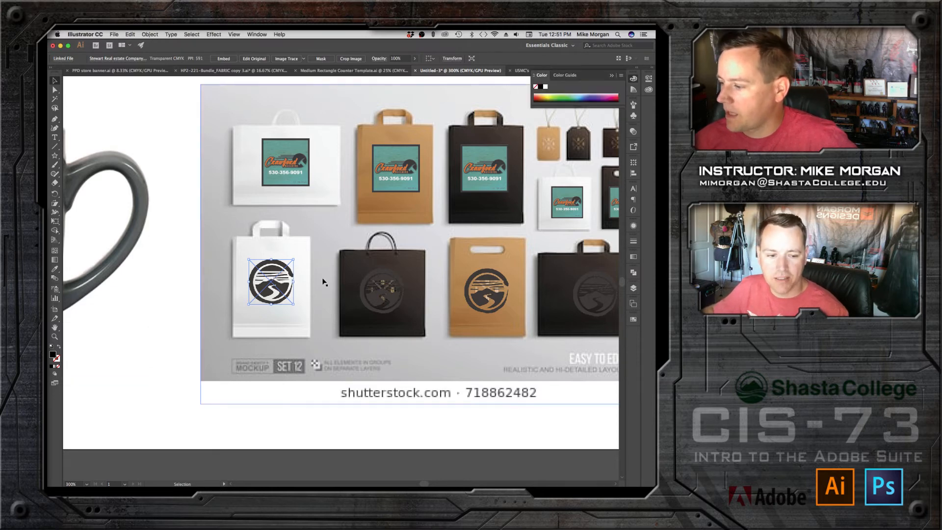
shift+click(402, 297)
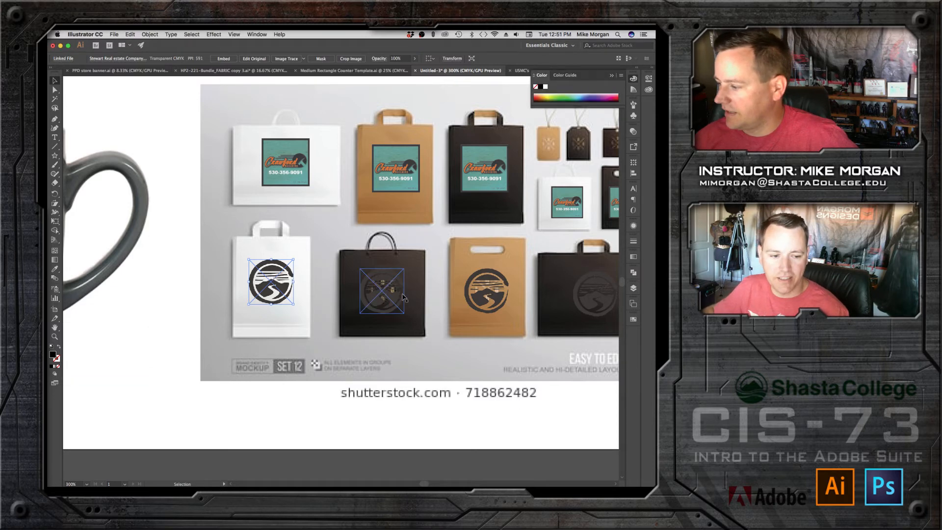
shift+click(485, 290)
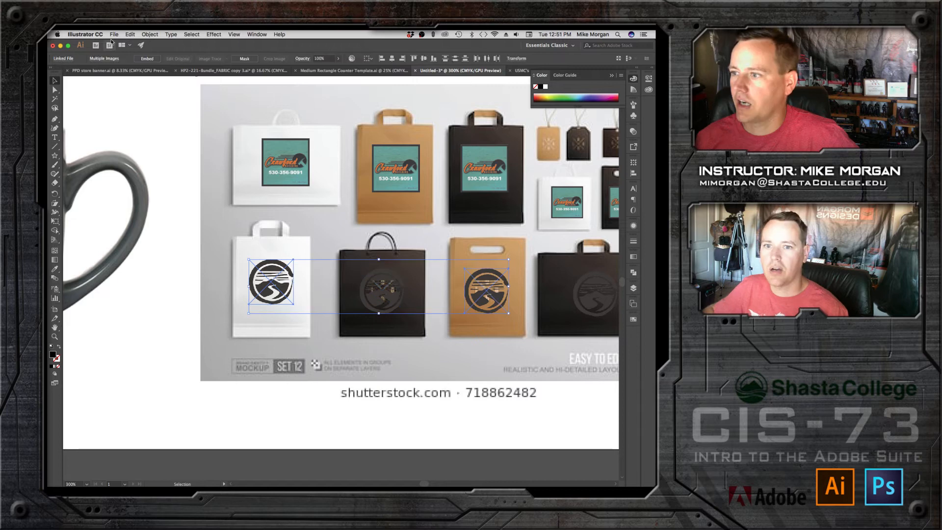
click(104, 59)
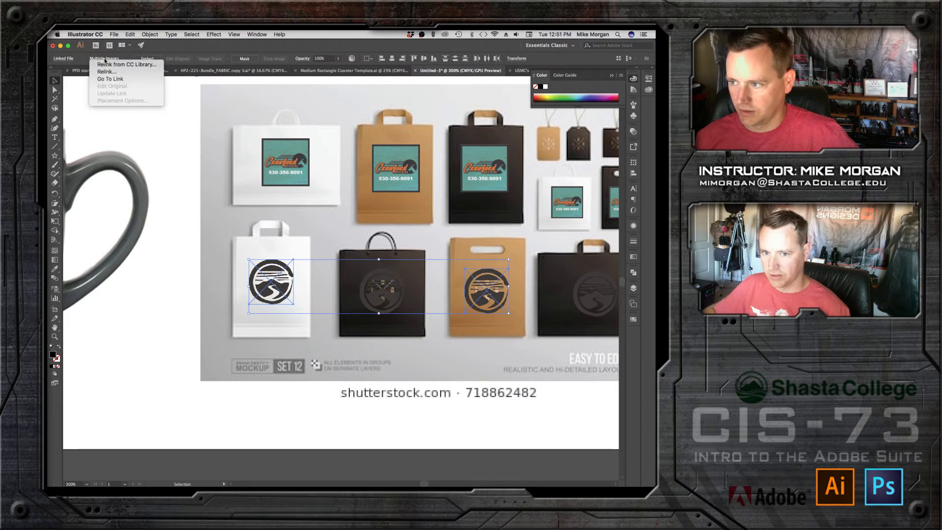
click(153, 209)
click(153, 209)
Relink the circular logo on the lower white bag to the Crawford Building profile picture JPG
click(277, 283)
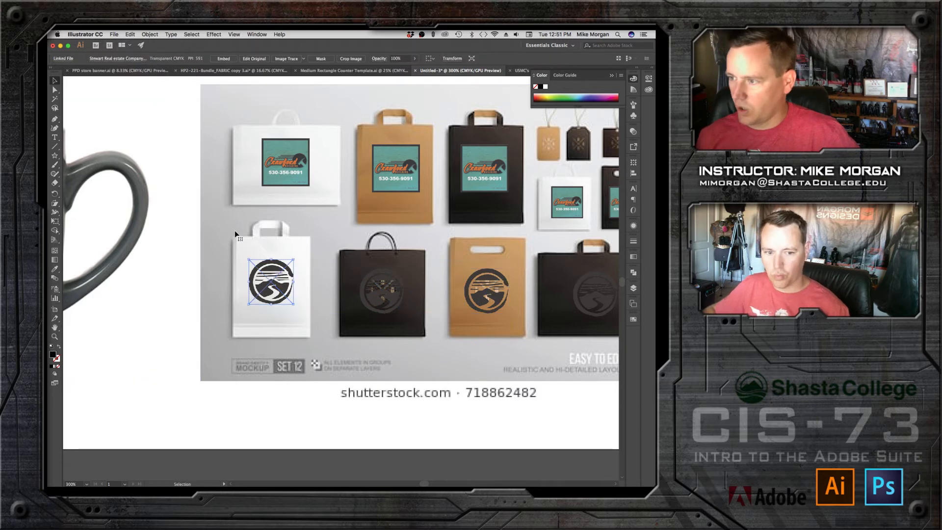
click(104, 58)
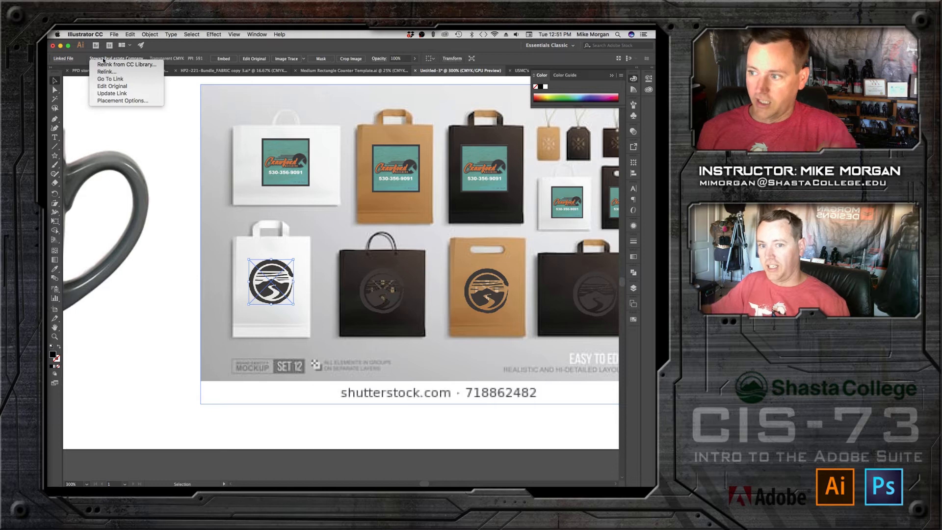
click(105, 73)
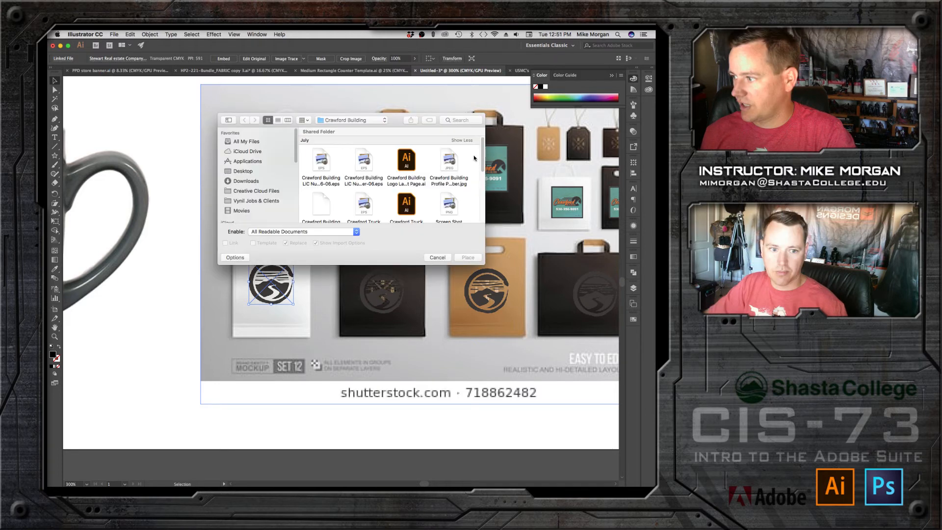
scroll(476, 167, down, 3)
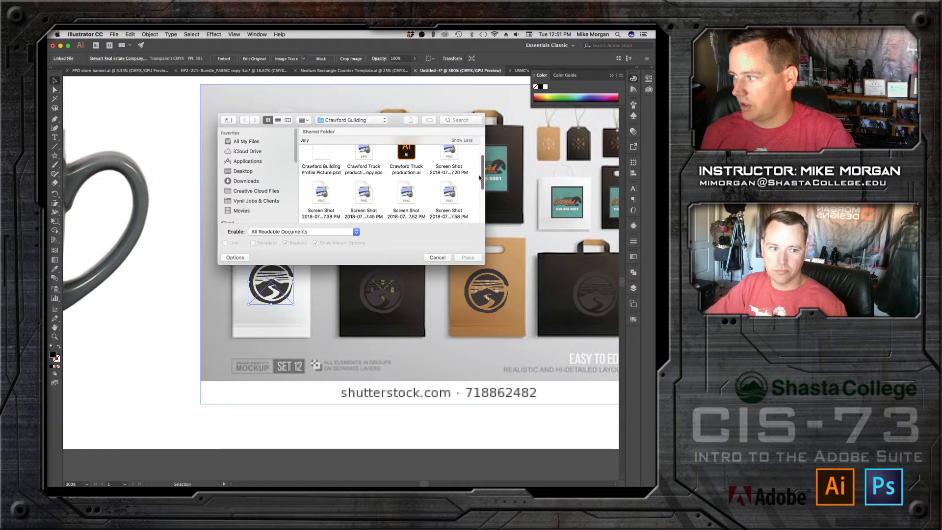
scroll(466, 175, up, 5)
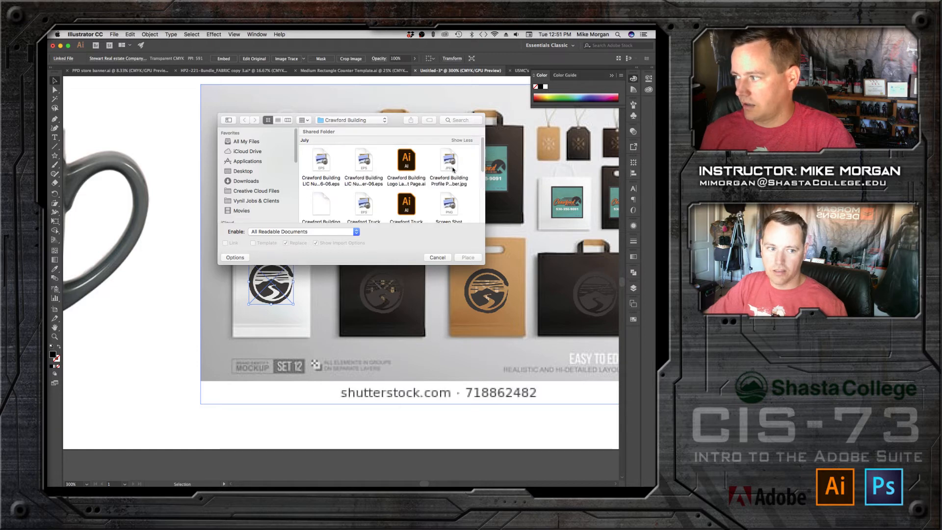
click(453, 170)
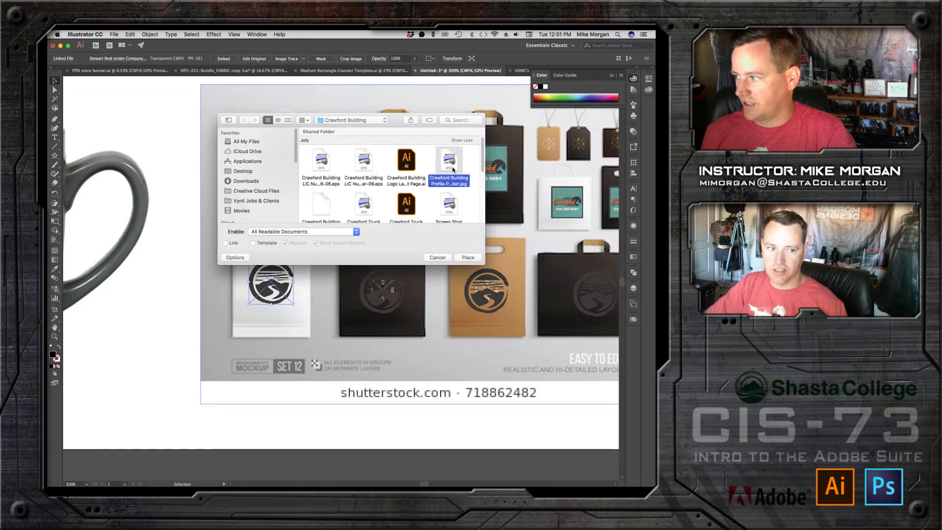
click(468, 257)
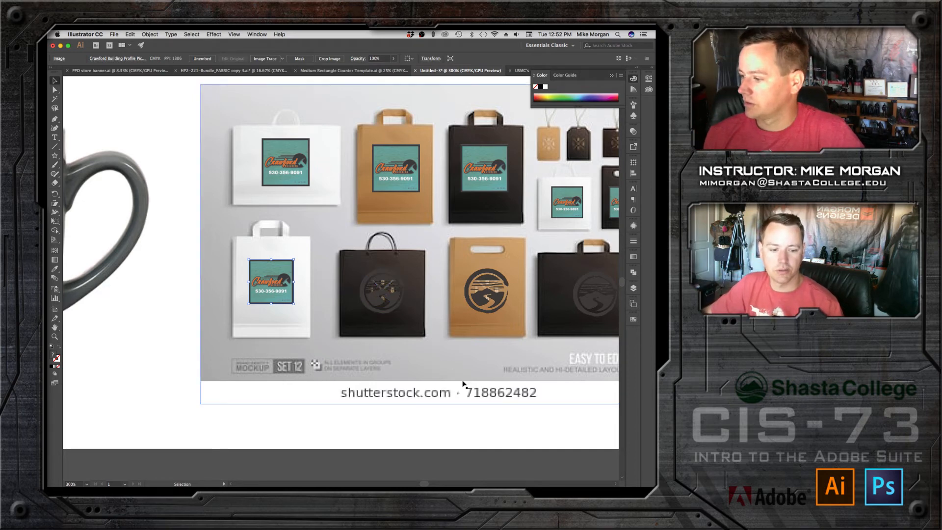
click(488, 440)
Check which color edits are available for the linked circular logo on the wide black bag
key(space)
drag(520, 427, 317, 430)
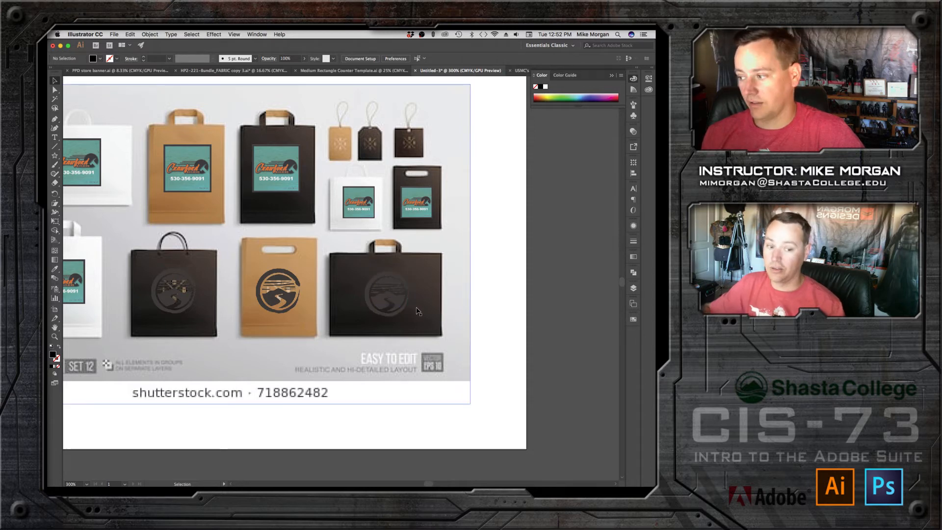
click(388, 317)
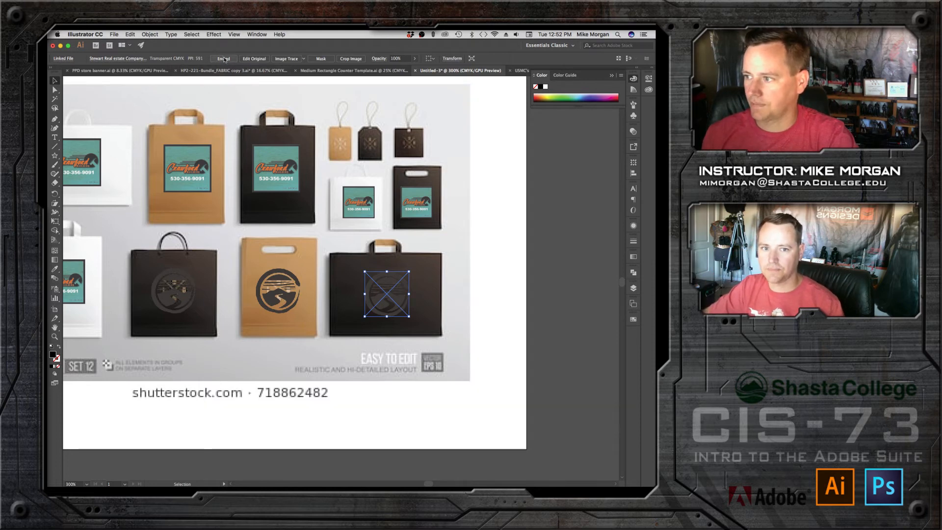
click(129, 35)
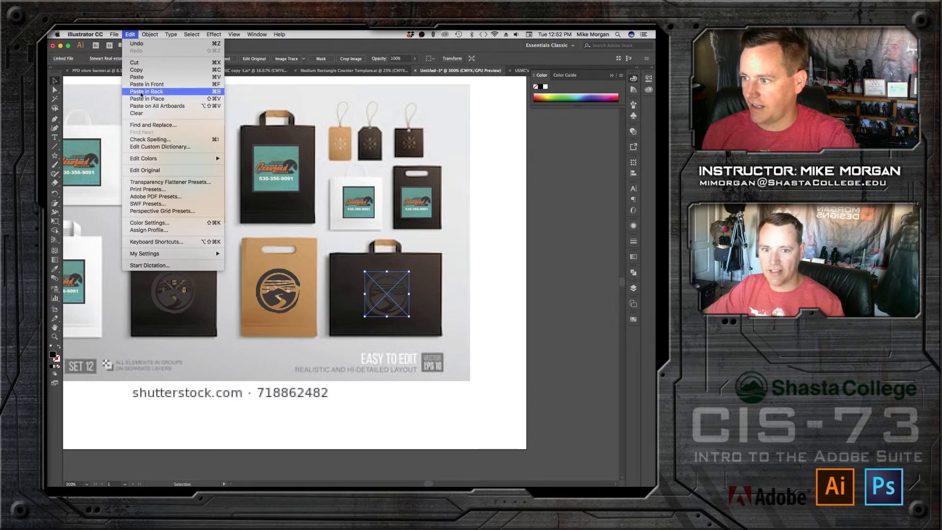
mouse_move(113, 34)
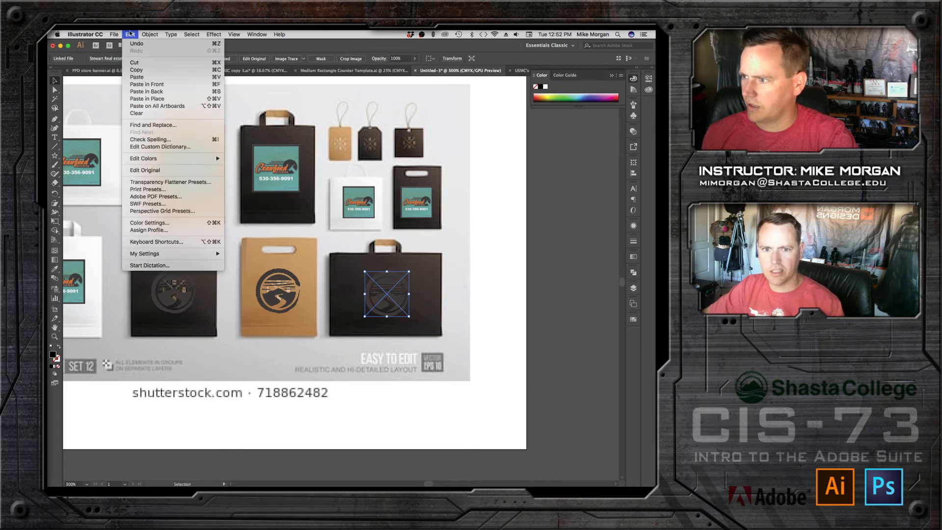
mouse_move(149, 35)
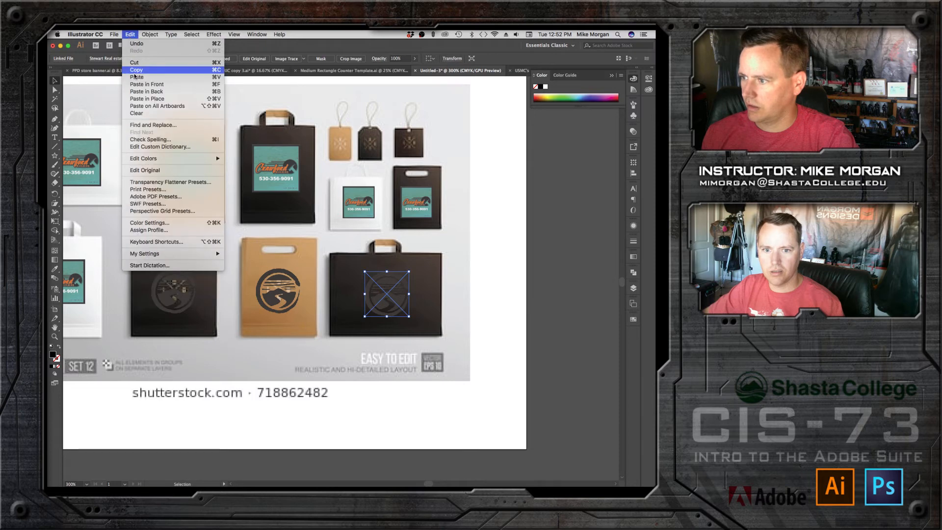
mouse_move(145, 159)
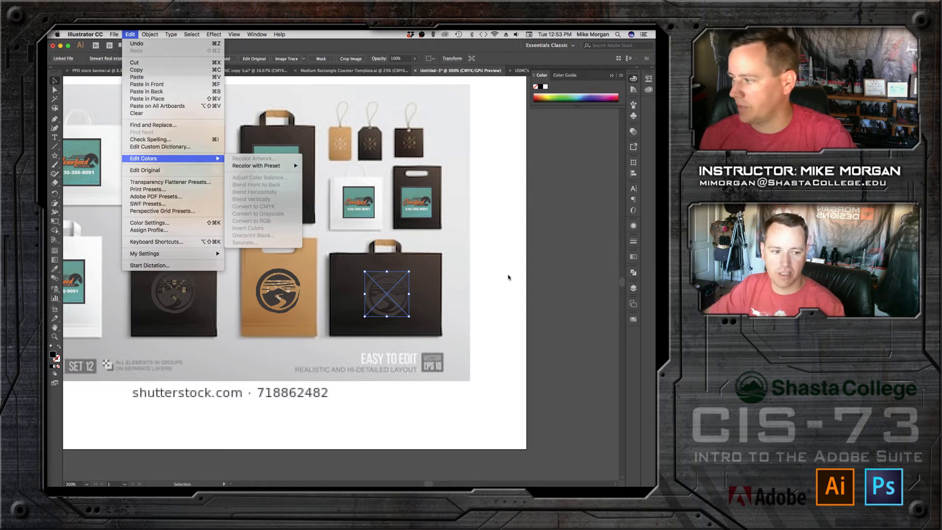
click(388, 307)
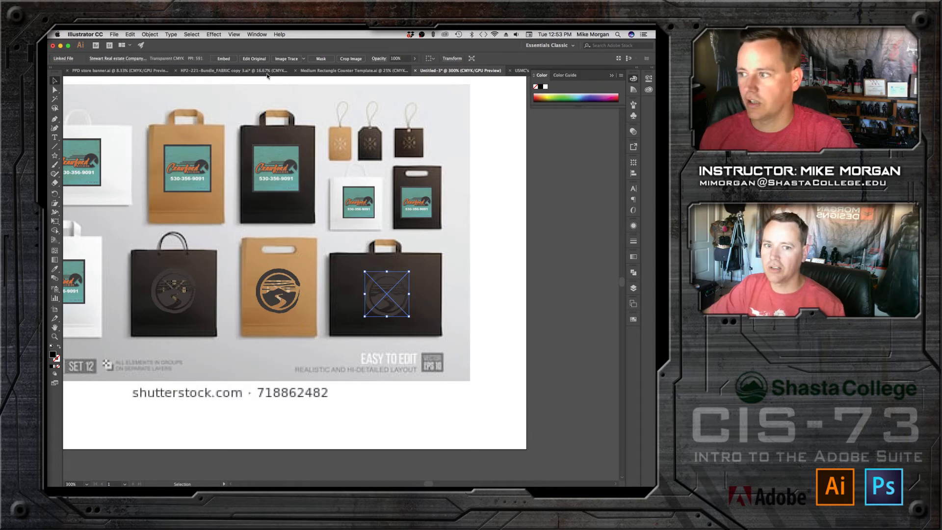
Embed the circular logo on the wide black bag and adjust its color balance to -100% black, previewing the result
click(224, 58)
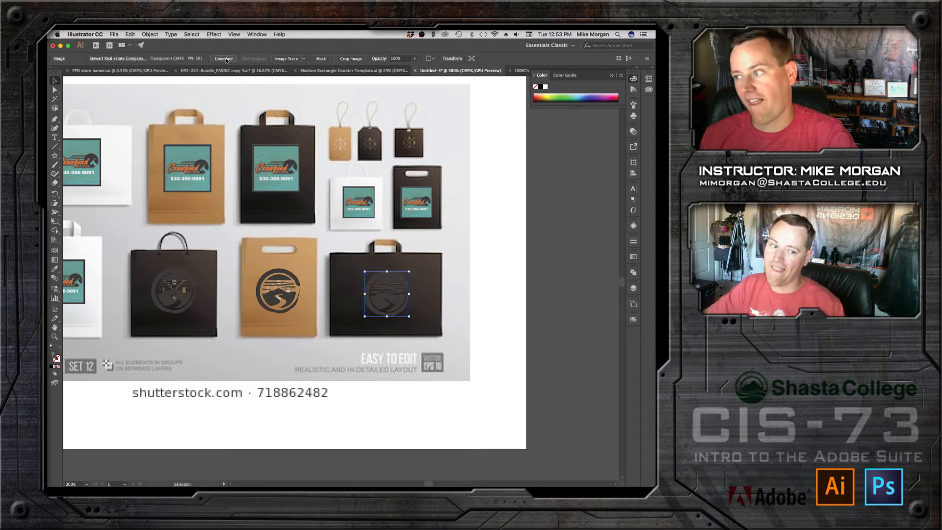
click(131, 35)
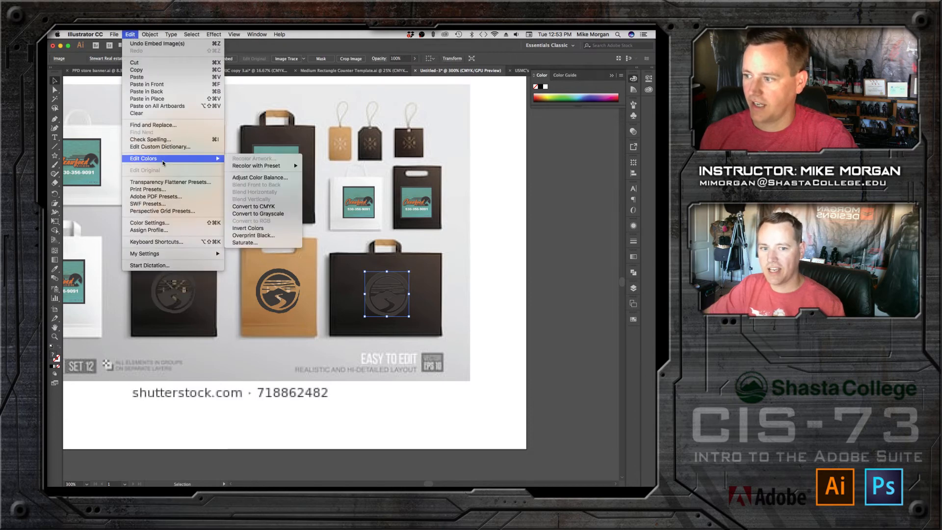
click(262, 179)
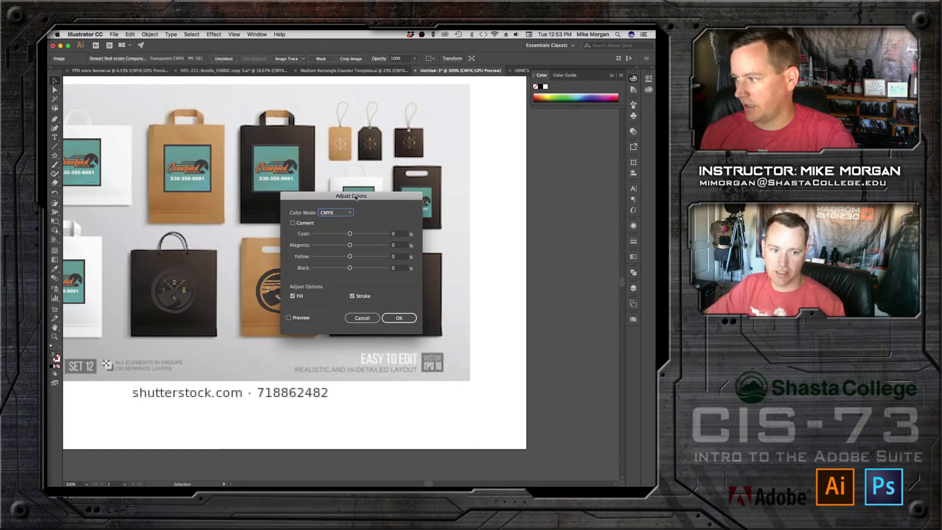
drag(356, 198, 257, 175)
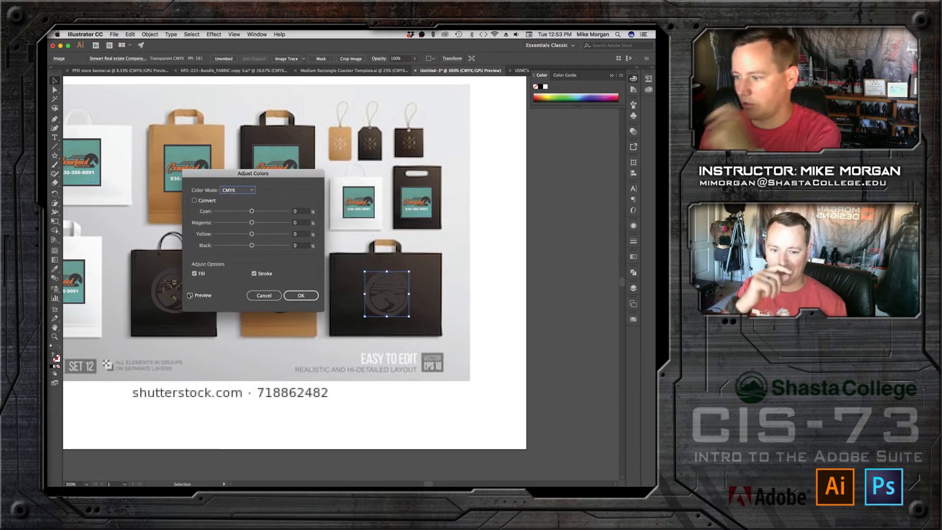
drag(252, 245, 272, 246)
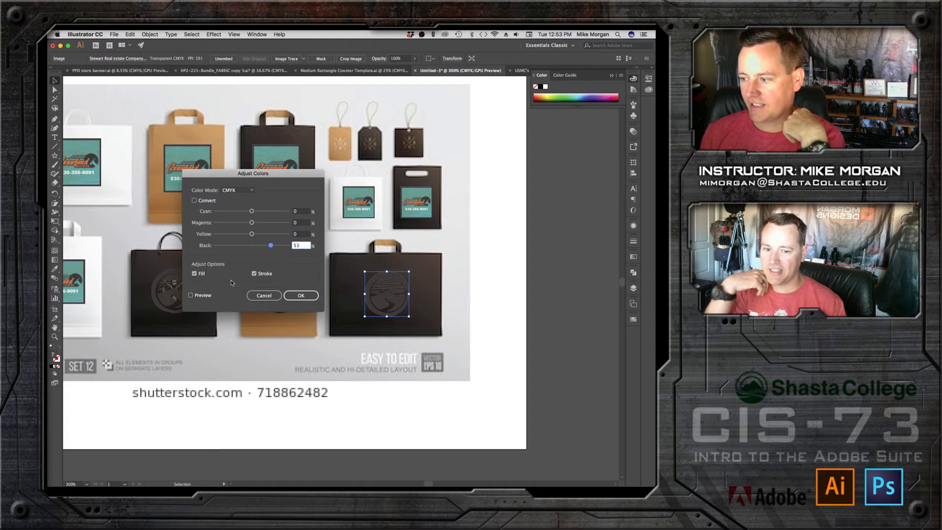
click(191, 295)
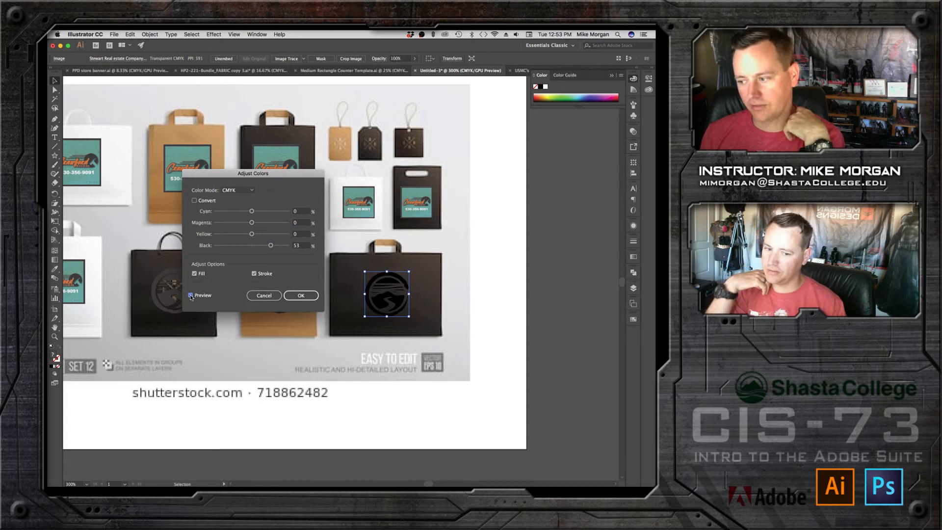
drag(271, 245, 212, 244)
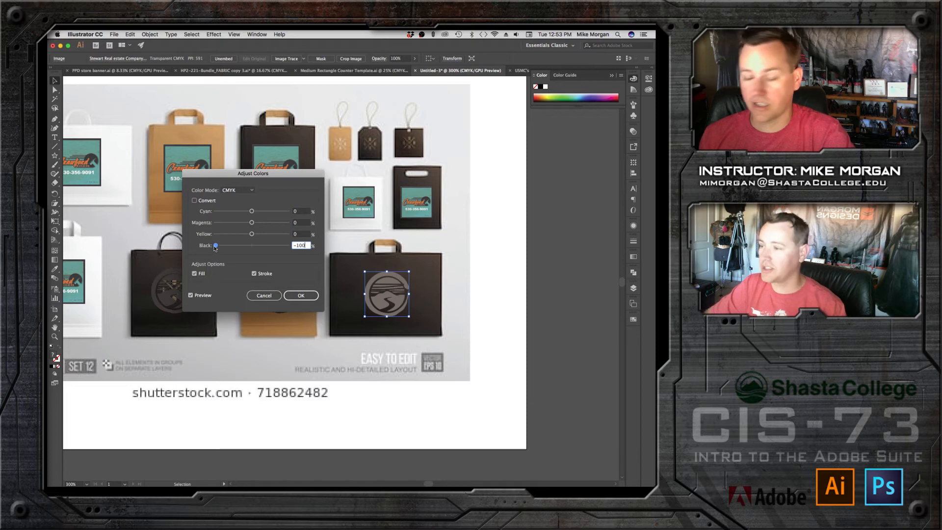
click(518, 232)
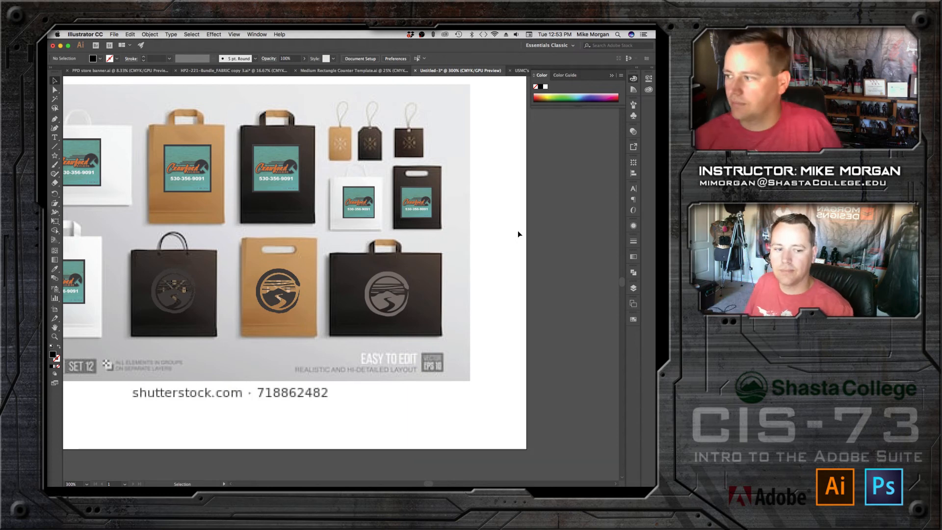
Check which color edits are available for the linked circular logo on the narrower black bag
click(185, 292)
click(130, 34)
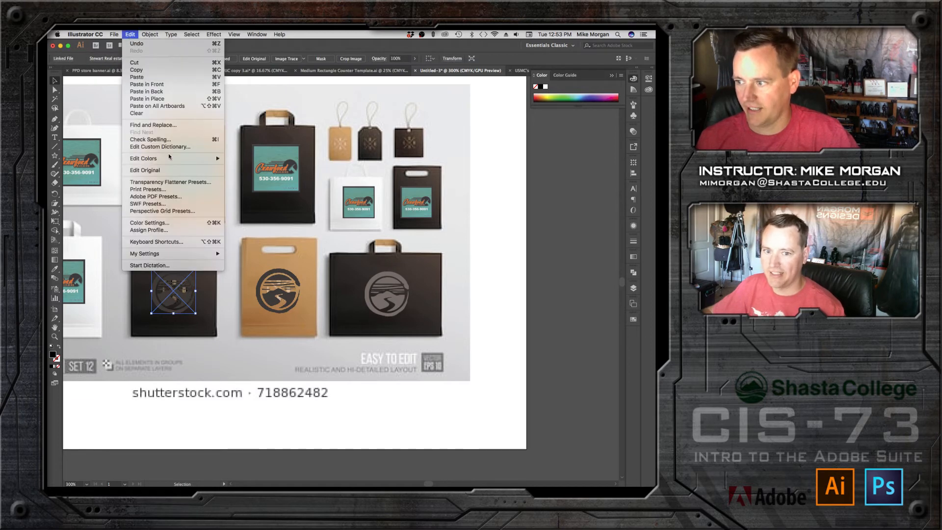
mouse_move(175, 158)
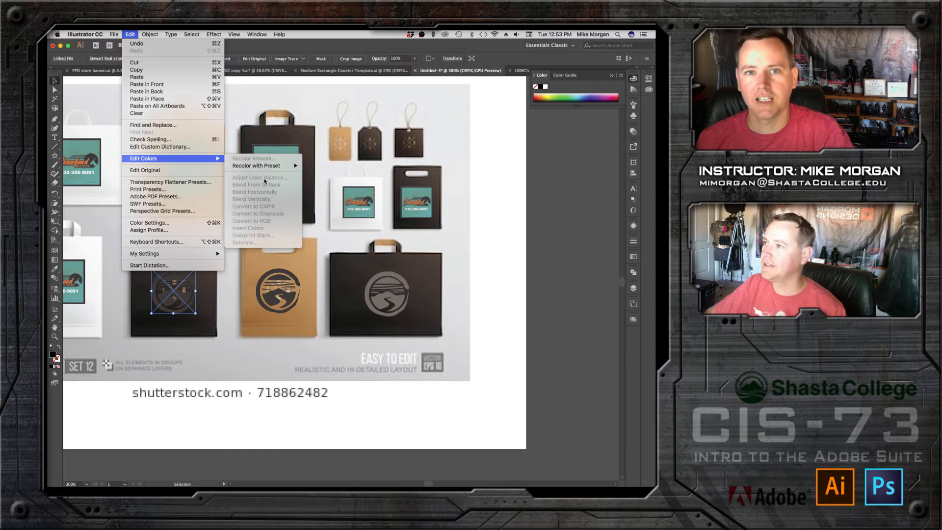
click(515, 251)
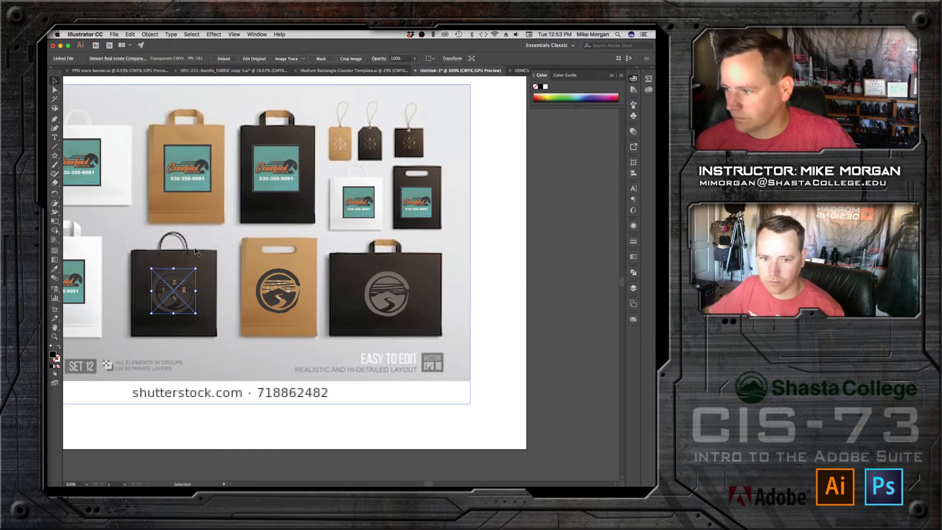
Move the round R-5 bird logo from the logo row onto the front of the grey mug and scale it to fit
drag(135, 233, 327, 277)
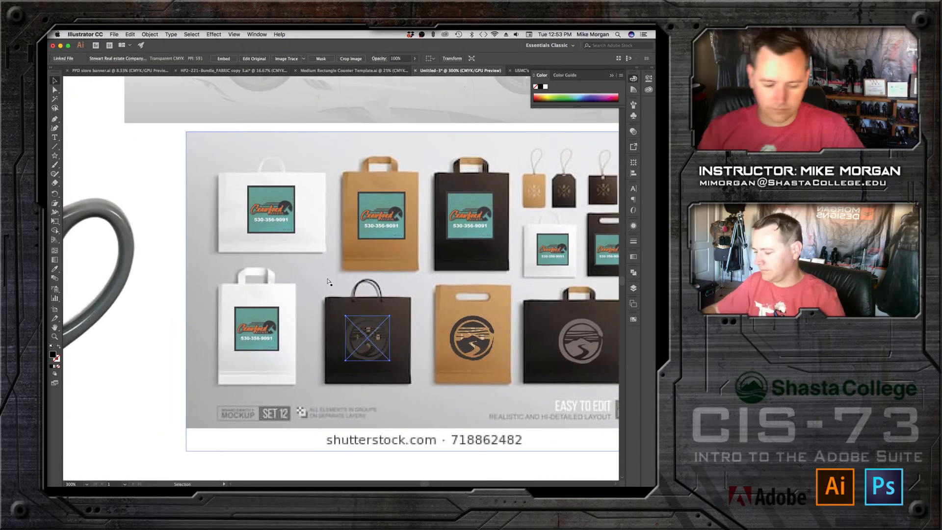
key(super+minus)
key(super+minus)
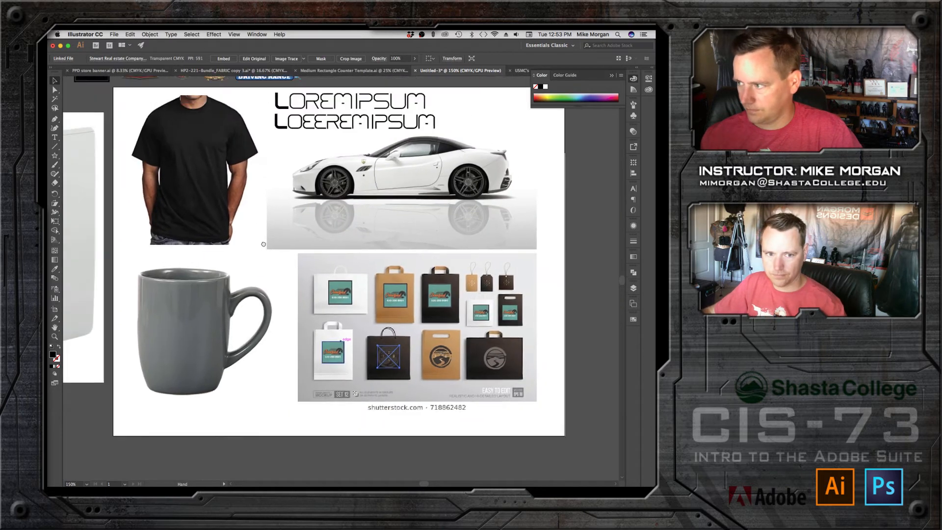
drag(263, 244, 258, 267)
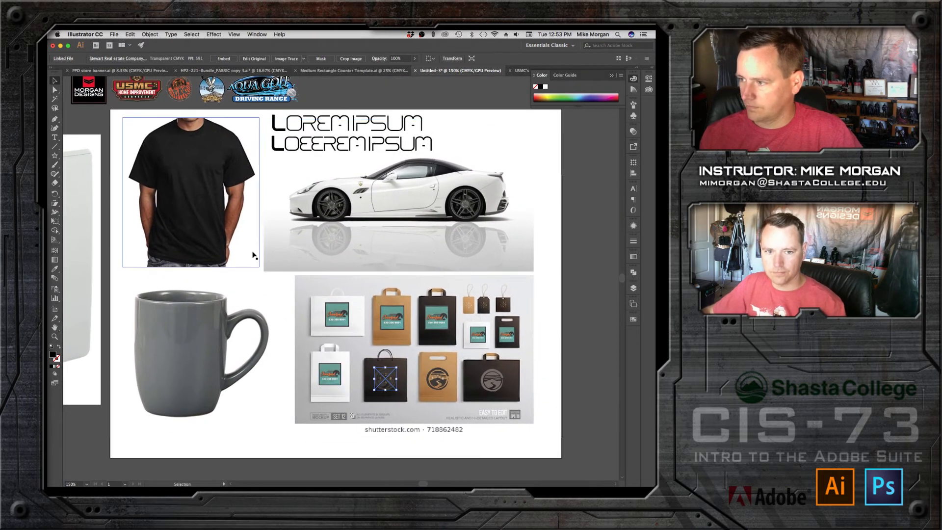
drag(209, 94, 182, 307)
drag(182, 343, 181, 353)
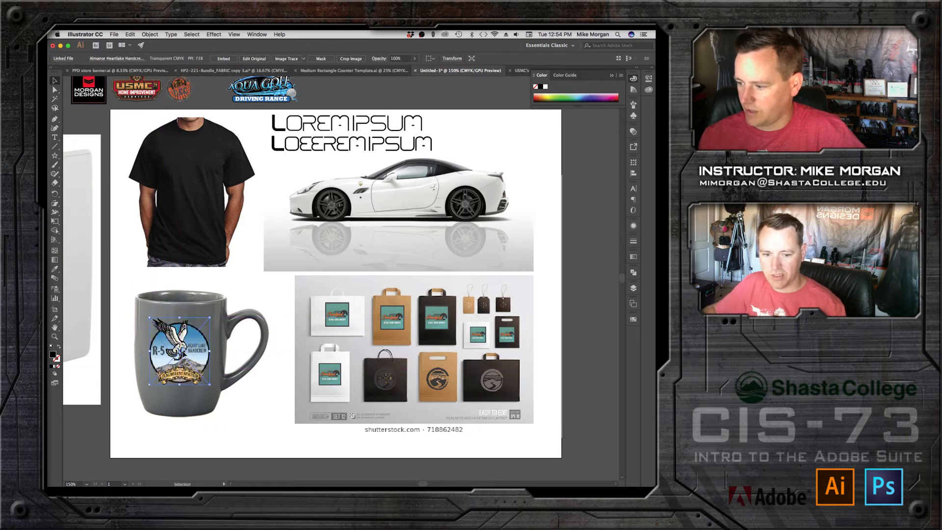
click(254, 434)
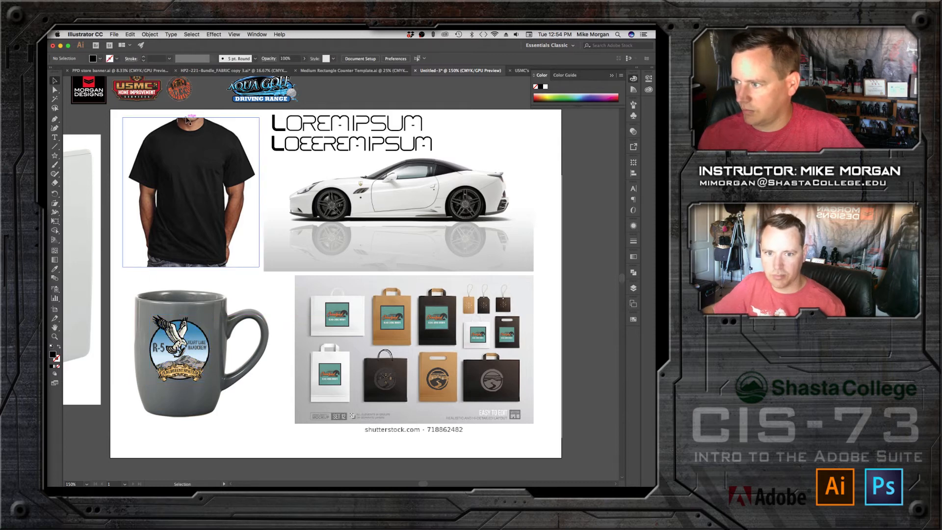
Place an enlarged copy of the round orange logo on the chest of the black T-shirt
click(176, 90)
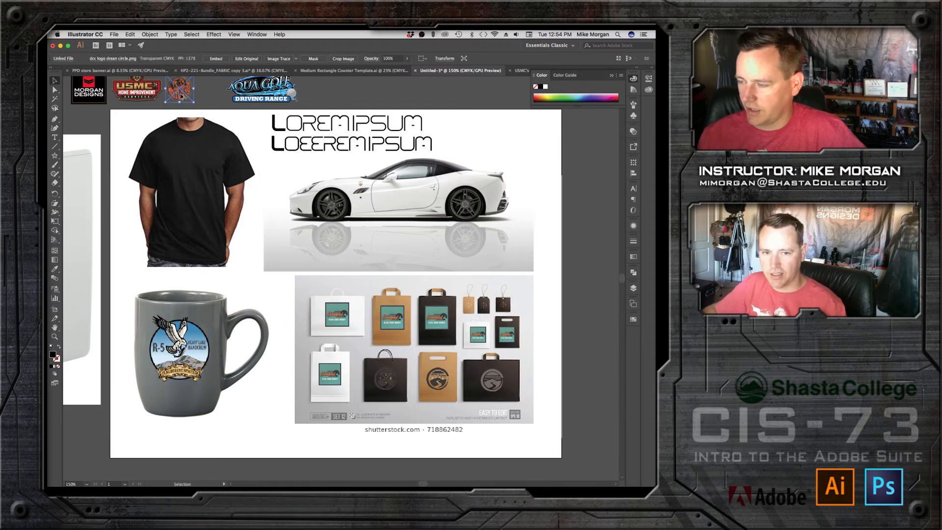
drag(182, 97, 205, 168)
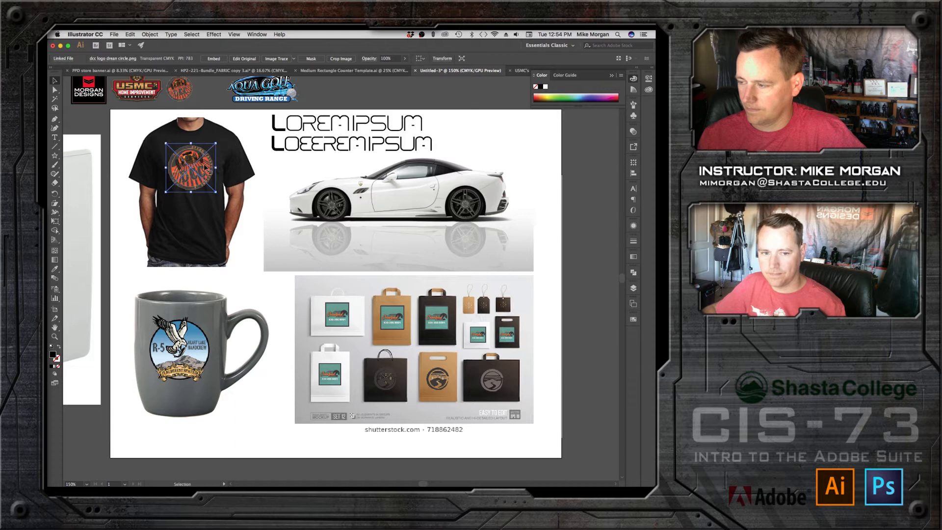
click(356, 90)
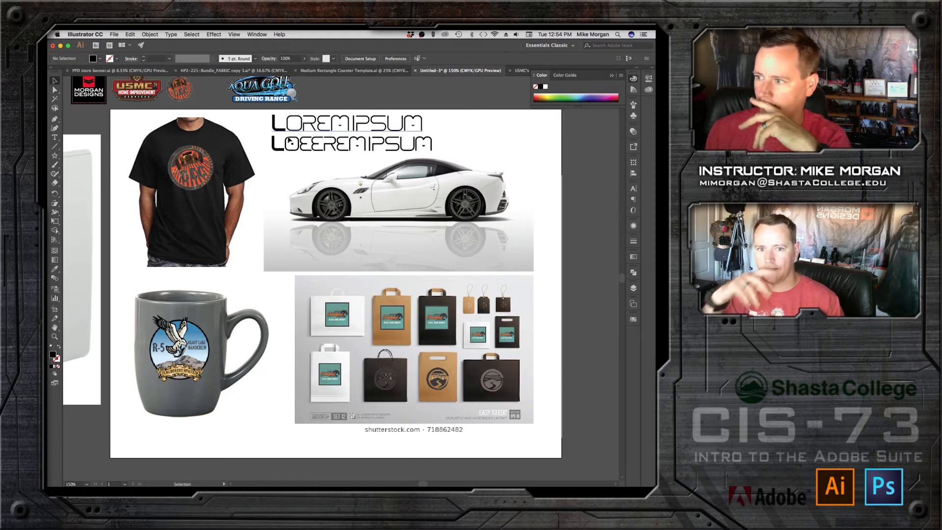
Place a copy of the Aqua Golf Driving Range logo on the white car's door, scaled to fit
drag(234, 96, 211, 127)
click(267, 131)
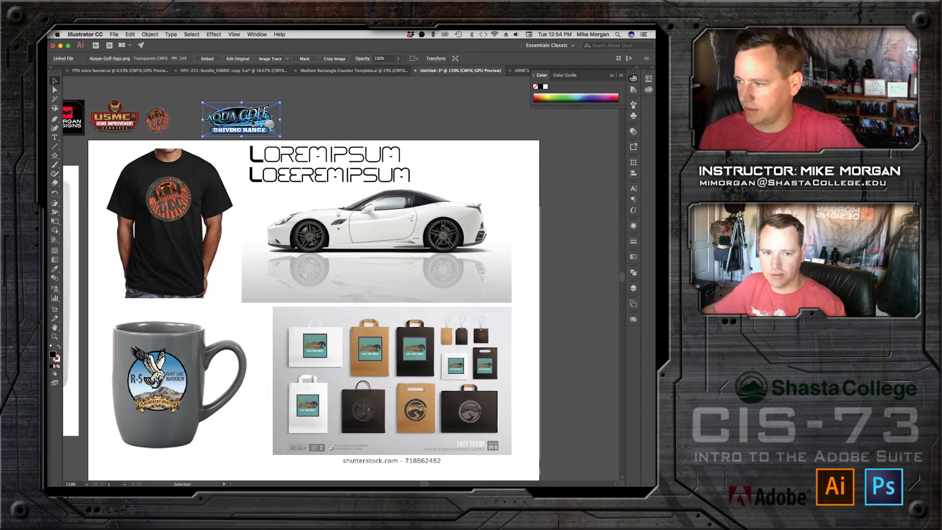
drag(258, 128, 397, 228)
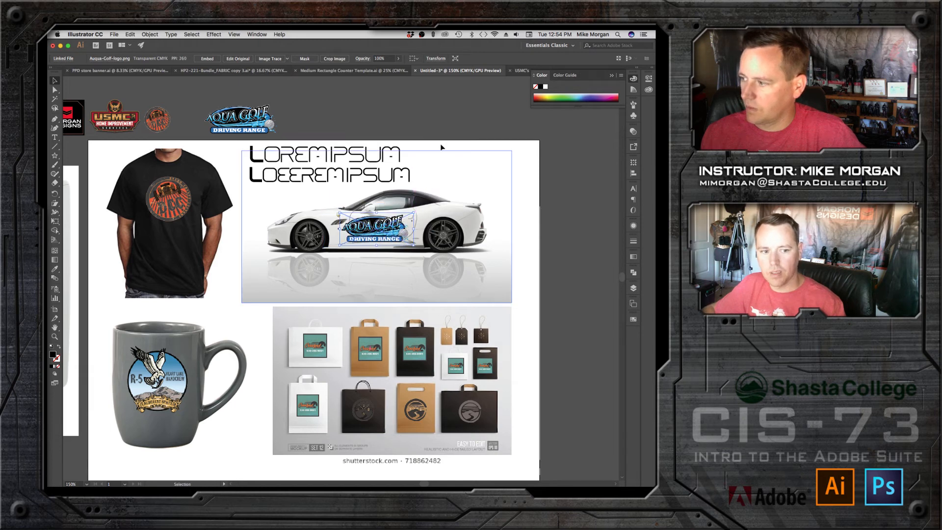
click(427, 124)
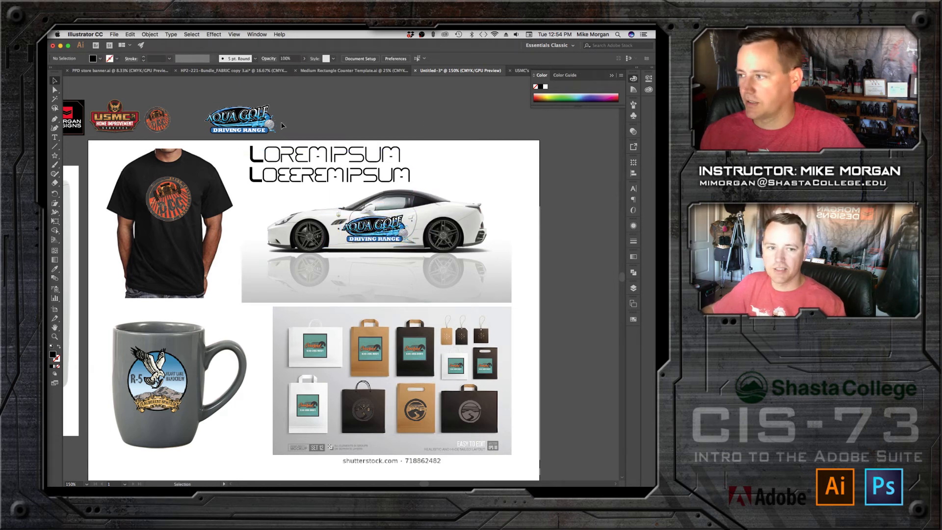
Enlarge the Aqua Golf logo on the car and tilt it slightly upward so it spans the side between the wheels
key(z)
click(419, 231)
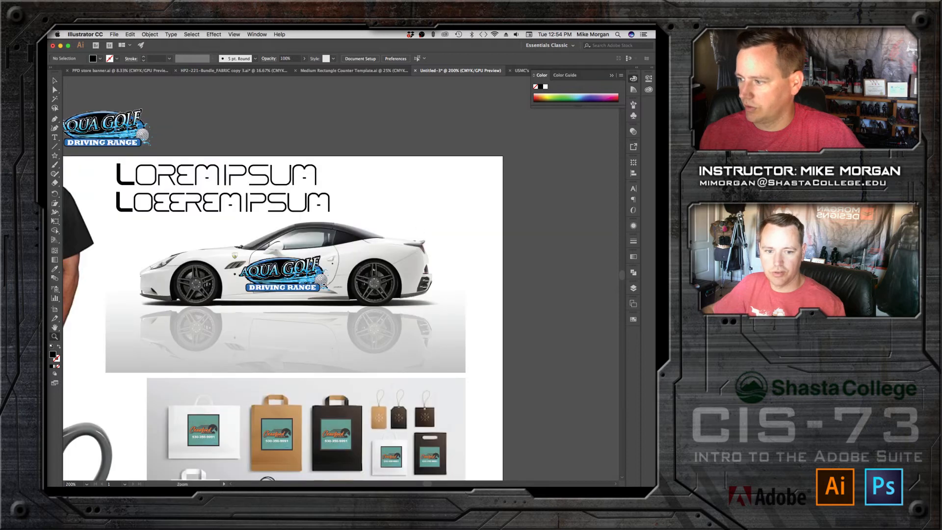
click(316, 289)
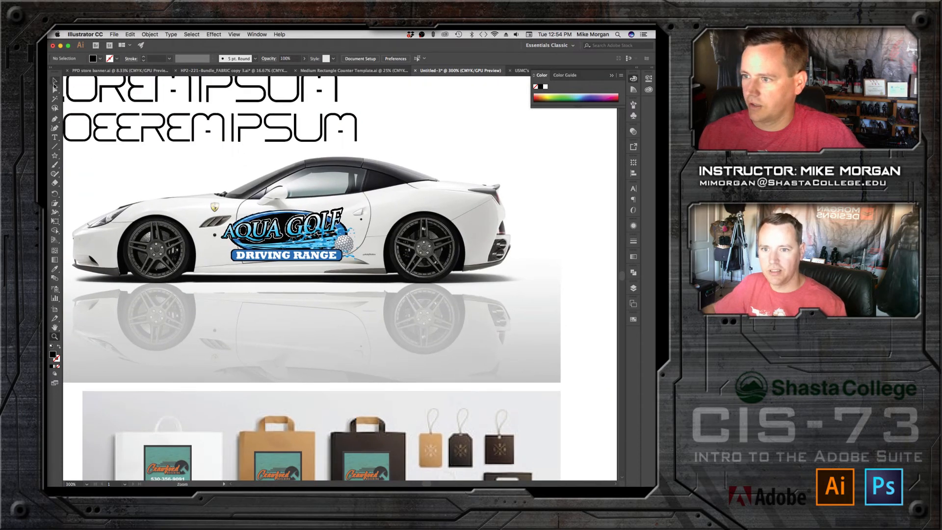
click(54, 82)
click(324, 238)
drag(360, 205, 494, 130)
drag(429, 197, 322, 236)
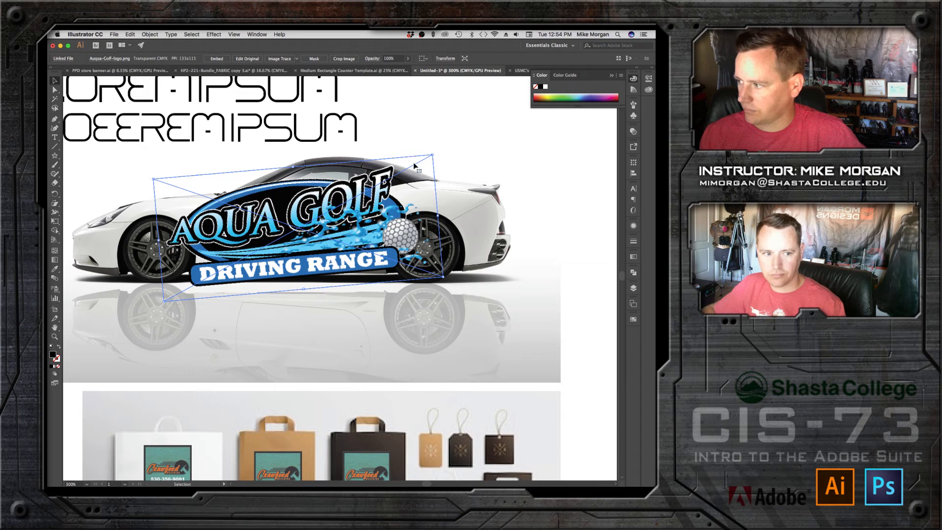
drag(415, 167, 343, 219)
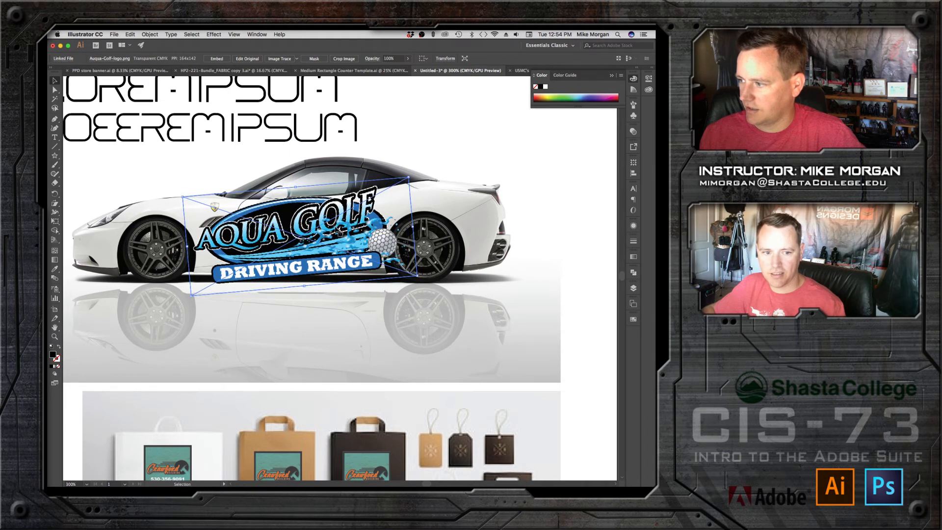
click(422, 126)
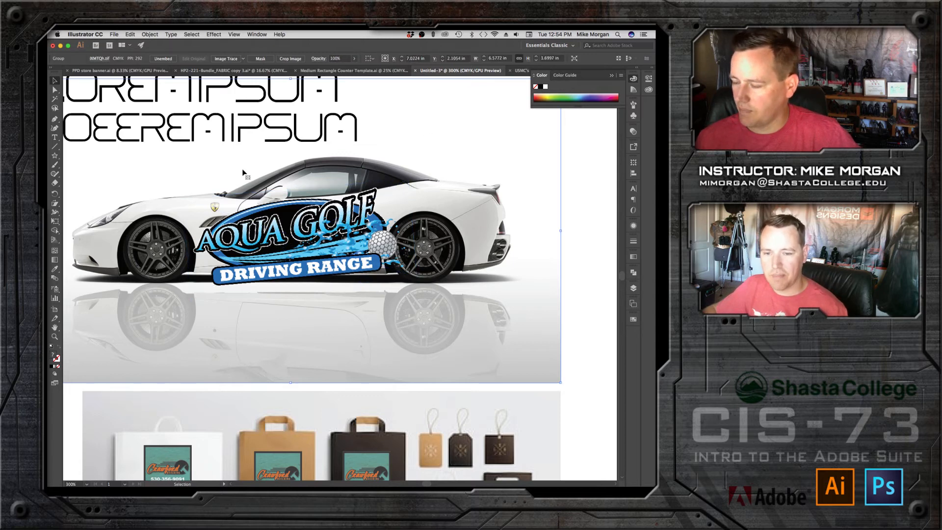
Draw a closed, curved black shape over the car's window area with the Pen tool
click(55, 118)
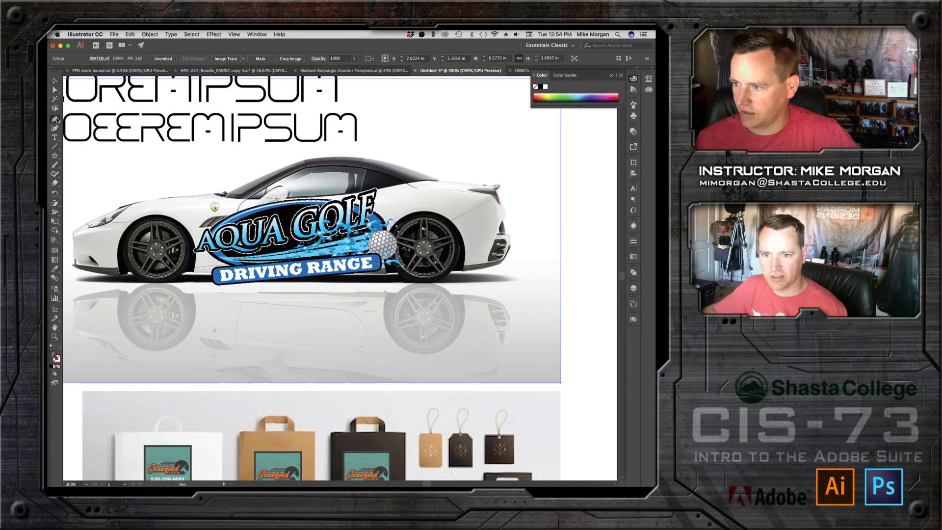
click(232, 201)
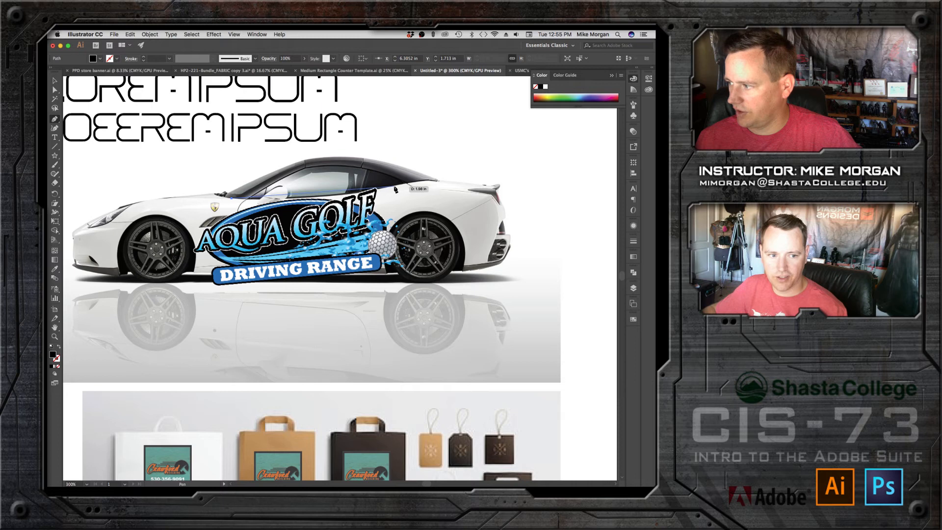
drag(395, 188, 467, 169)
click(381, 159)
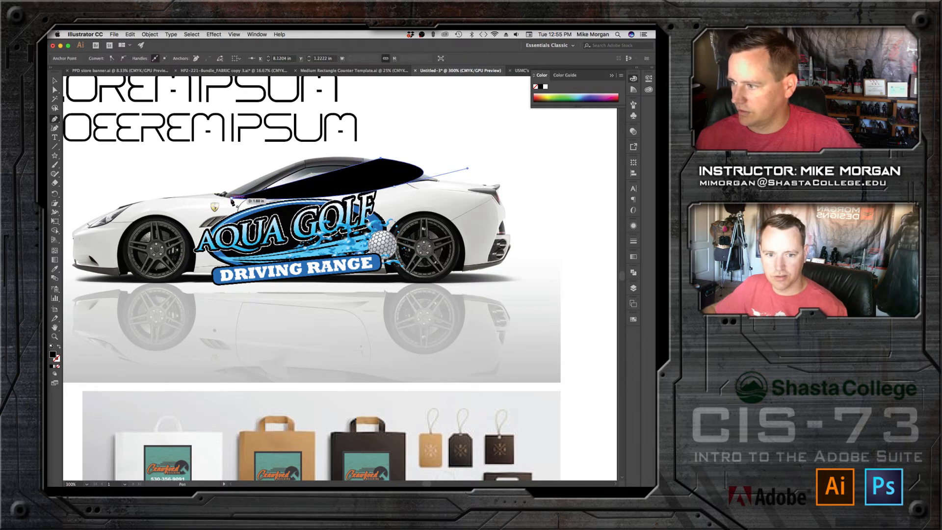
drag(233, 200, 247, 222)
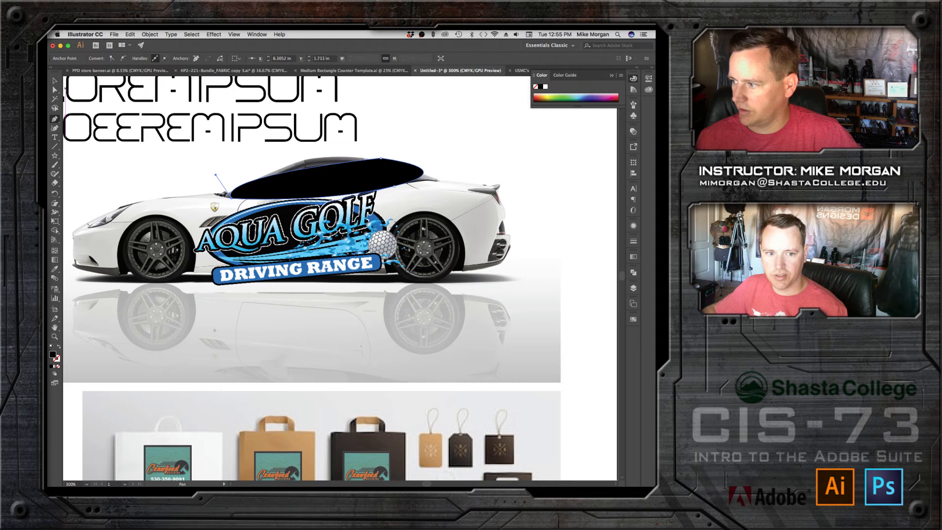
Make a clipping mask from the black window shape and the Aqua Golf logo
click(54, 81)
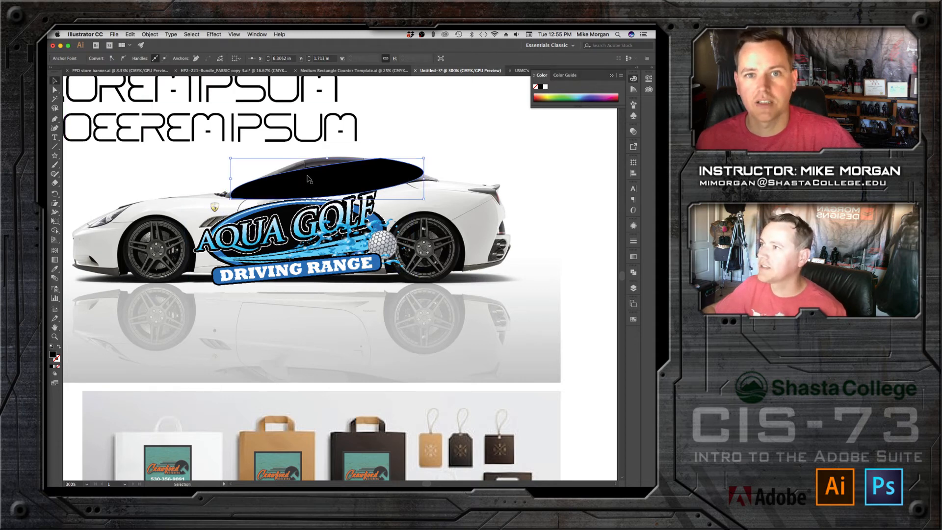
shift+click(394, 266)
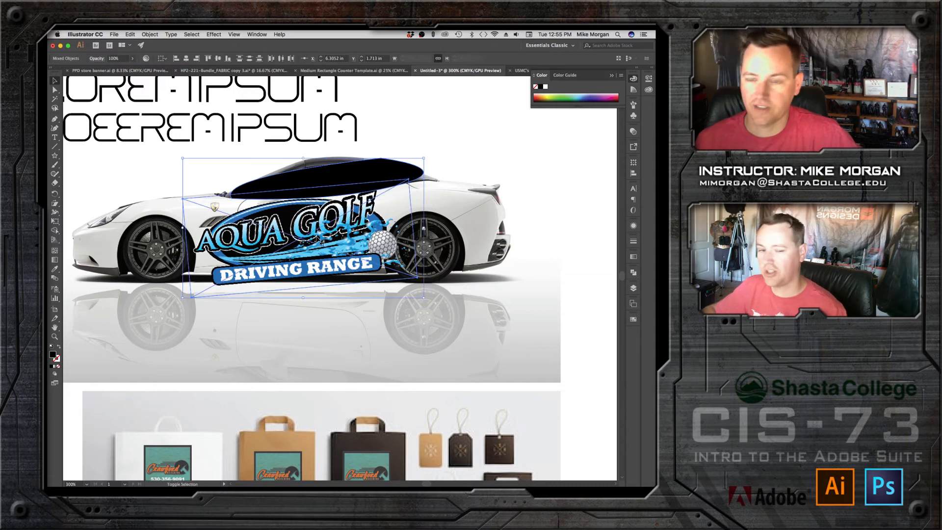
right_click(332, 222)
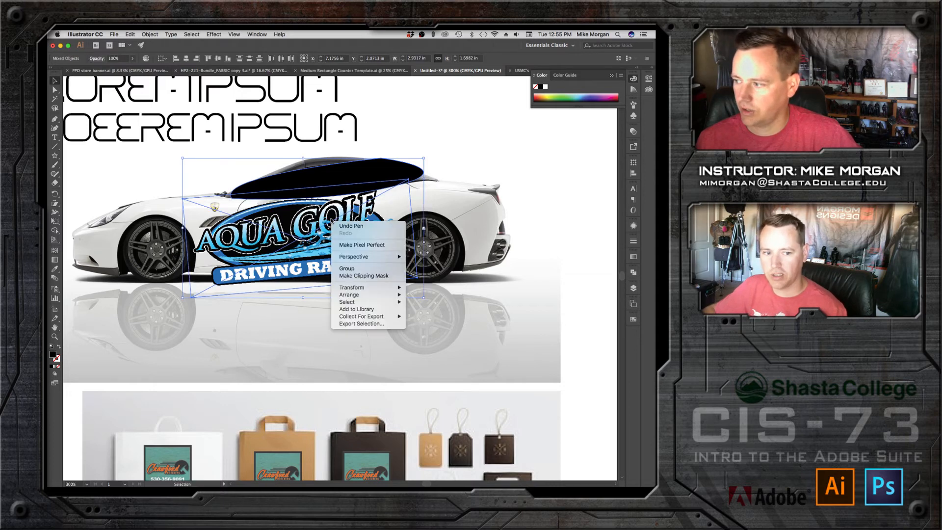
click(367, 276)
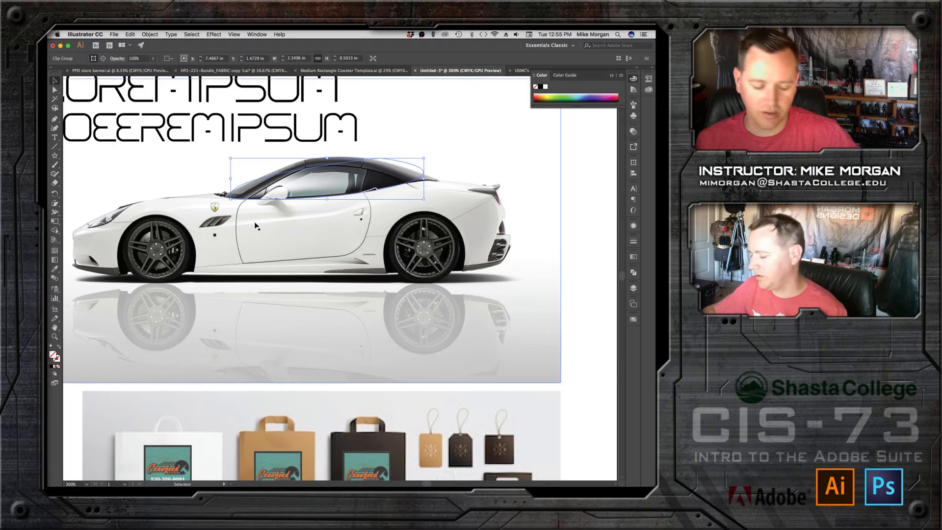
Undo the clipping mask on the Aqua Golf logo and delete the black shape over the car's windows
key(a)
key(super+z)
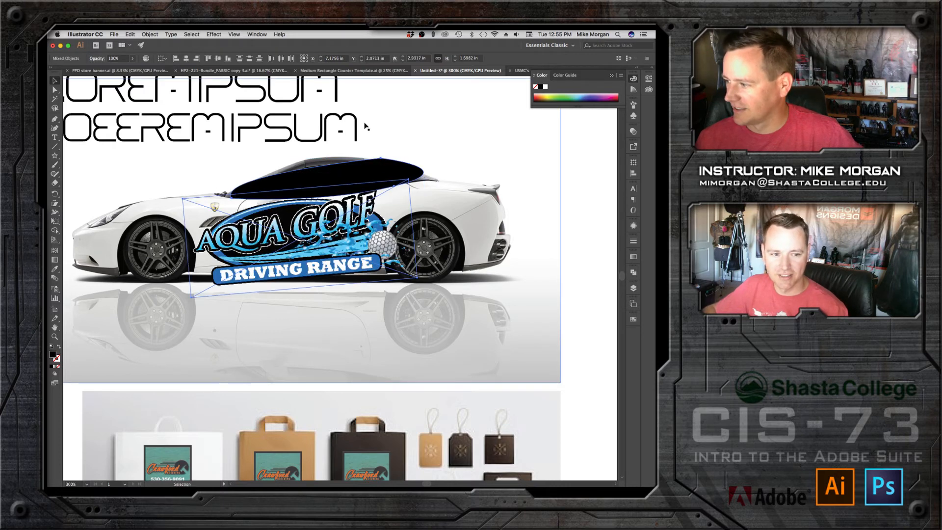
click(429, 134)
click(385, 179)
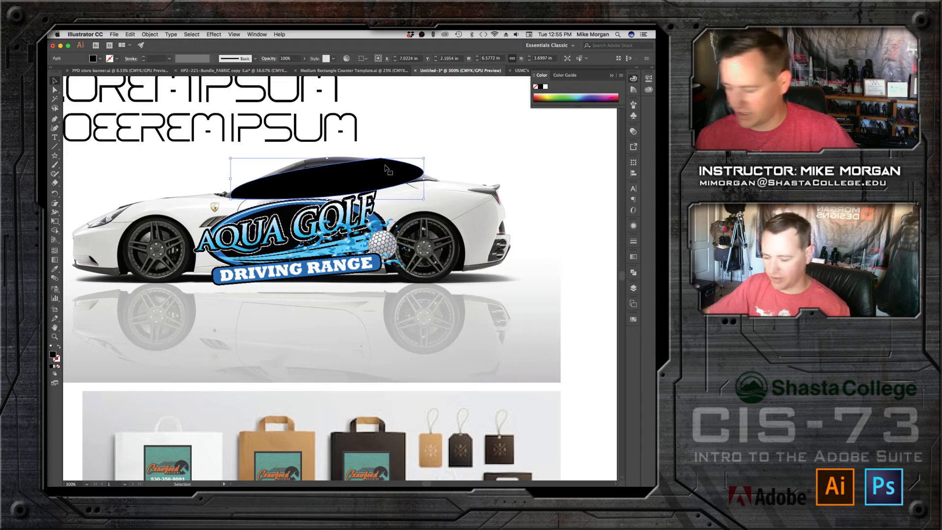
key(Delete)
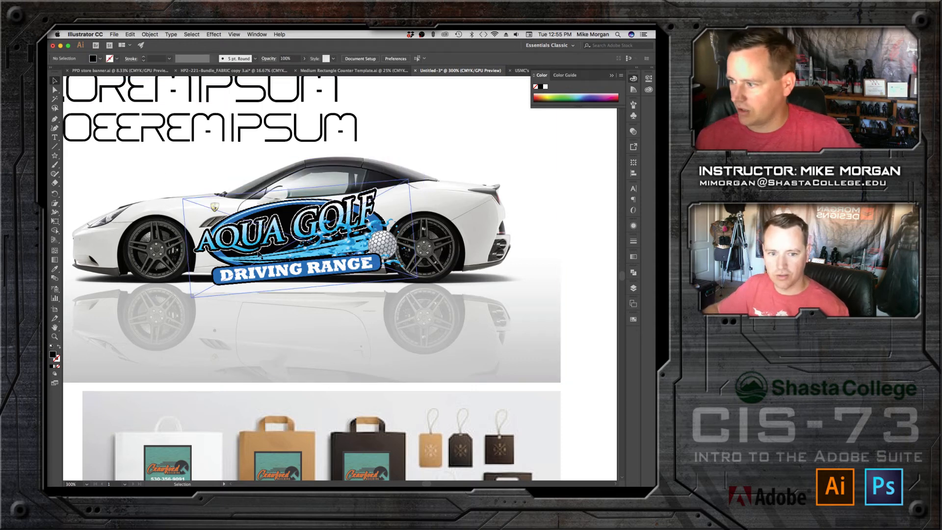
Draw a closed black shape with the Pen tool over the car's side, following both wheel arches, the window line and the sill
click(55, 119)
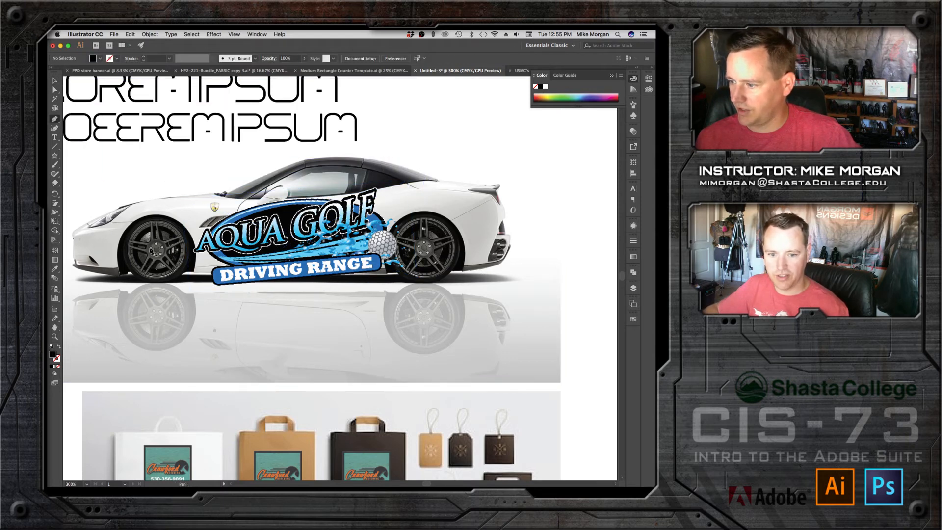
click(193, 272)
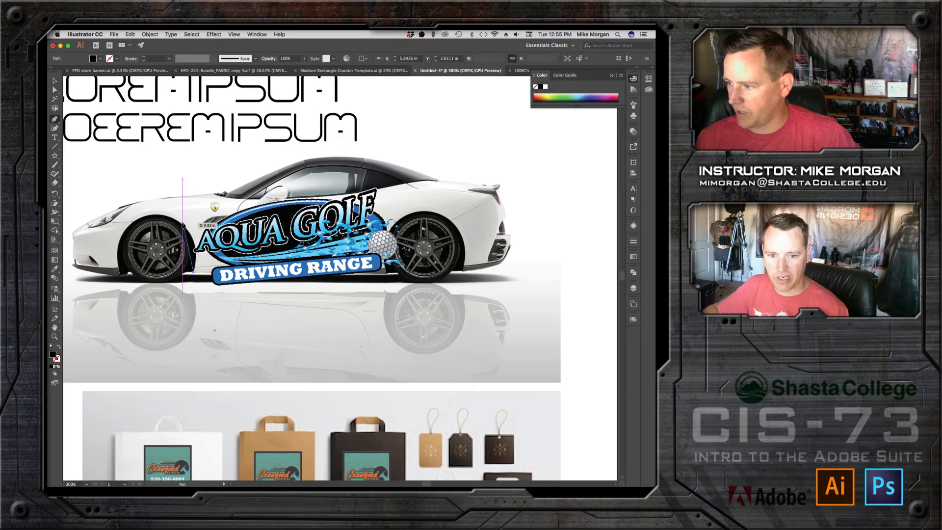
click(182, 224)
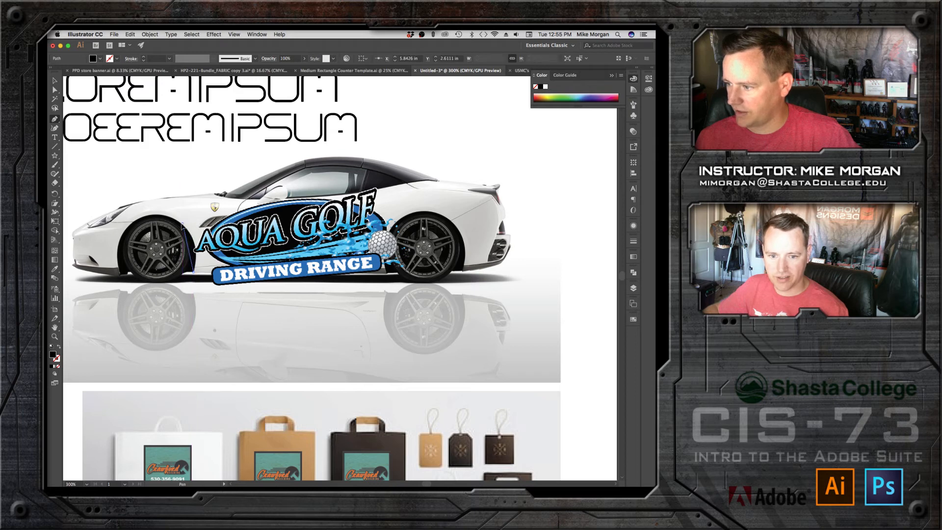
click(161, 199)
drag(183, 224, 488, 163)
click(405, 186)
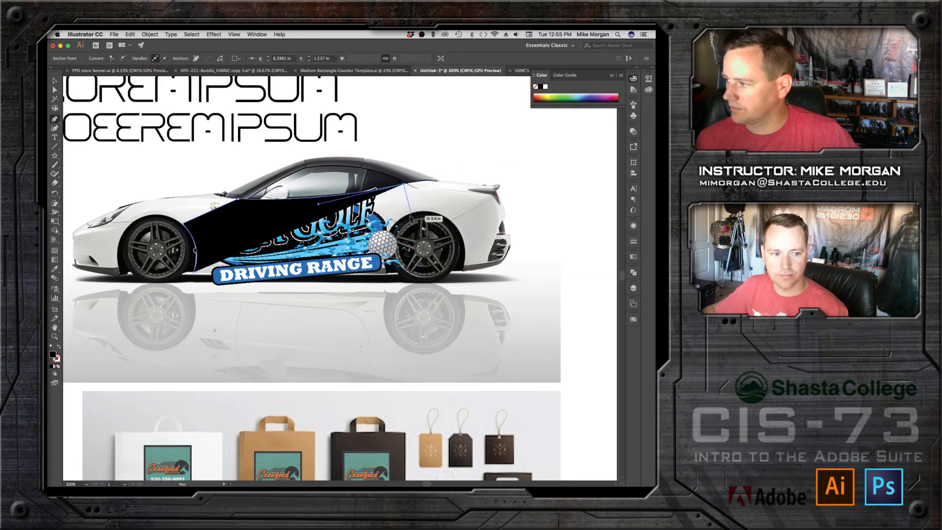
click(410, 215)
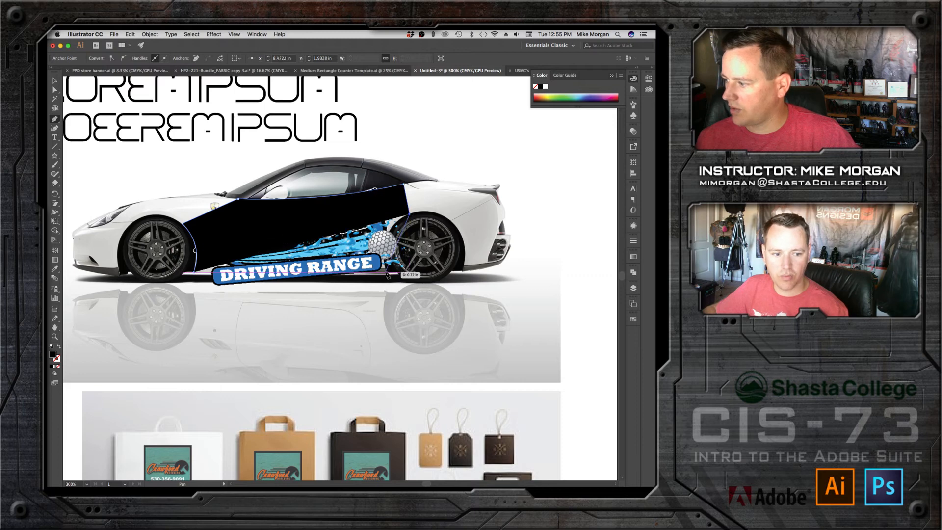
drag(388, 271, 395, 326)
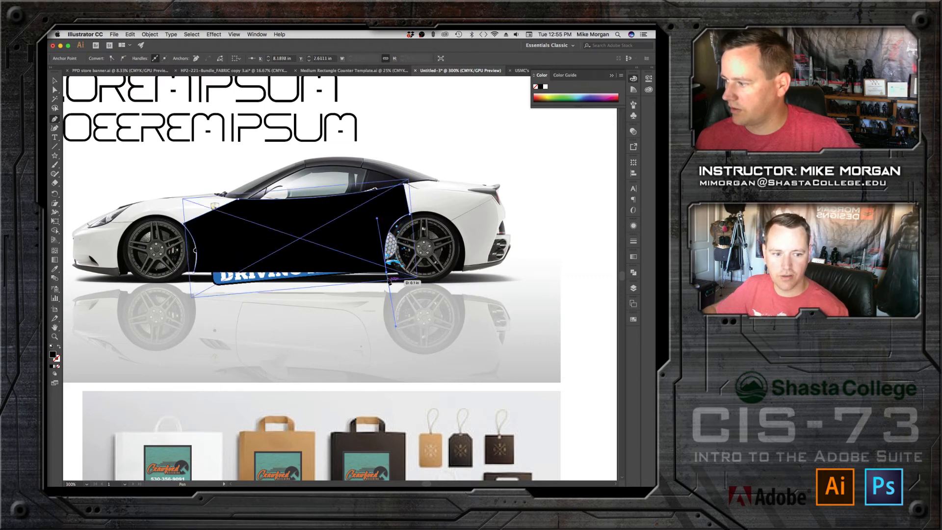
click(198, 271)
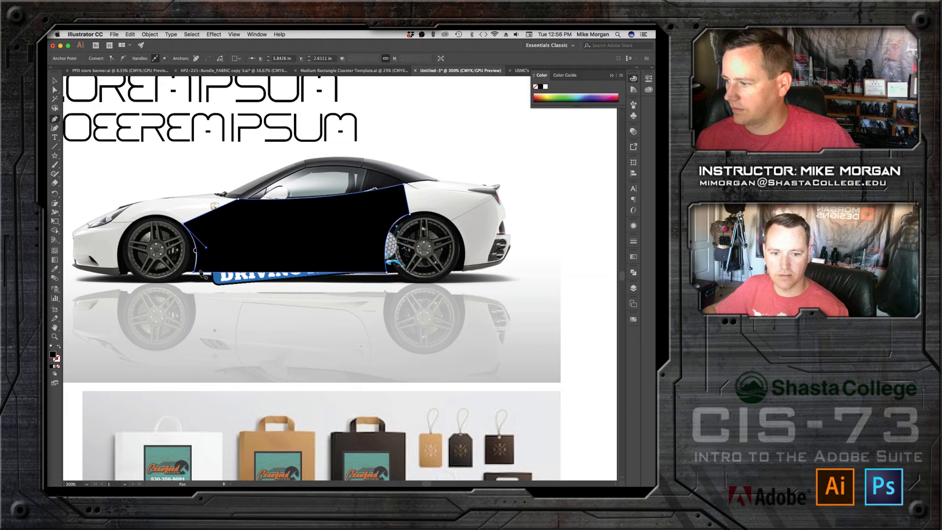
Make a clipping mask from the black car-side shape and the Aqua Golf logo beneath it
click(54, 80)
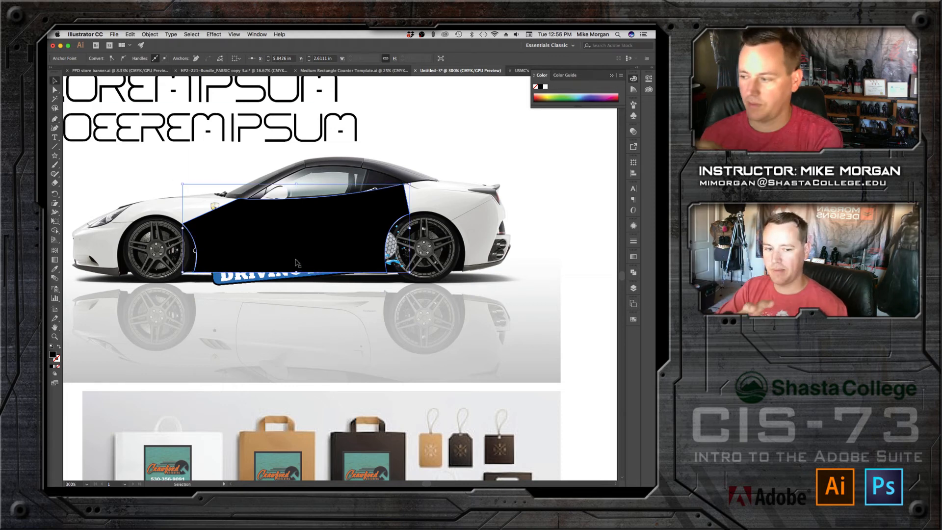
drag(297, 263, 239, 287)
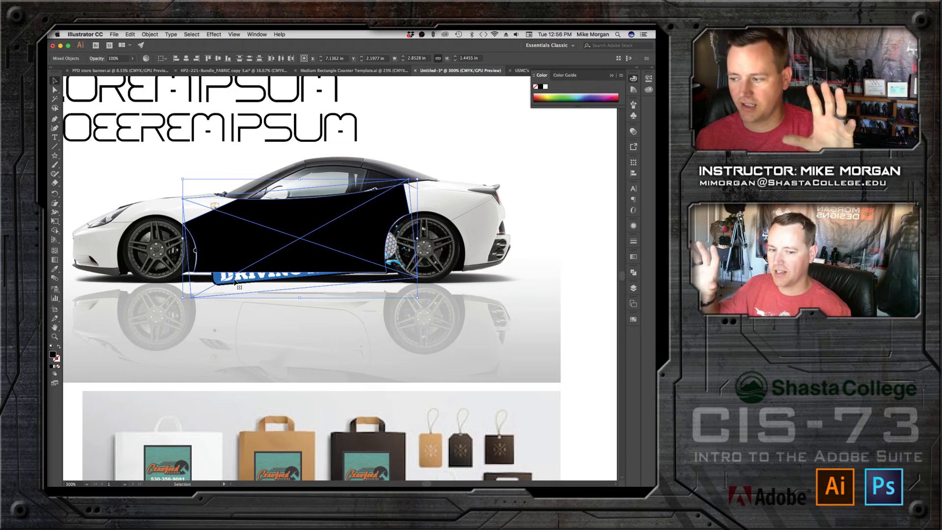
right_click(262, 227)
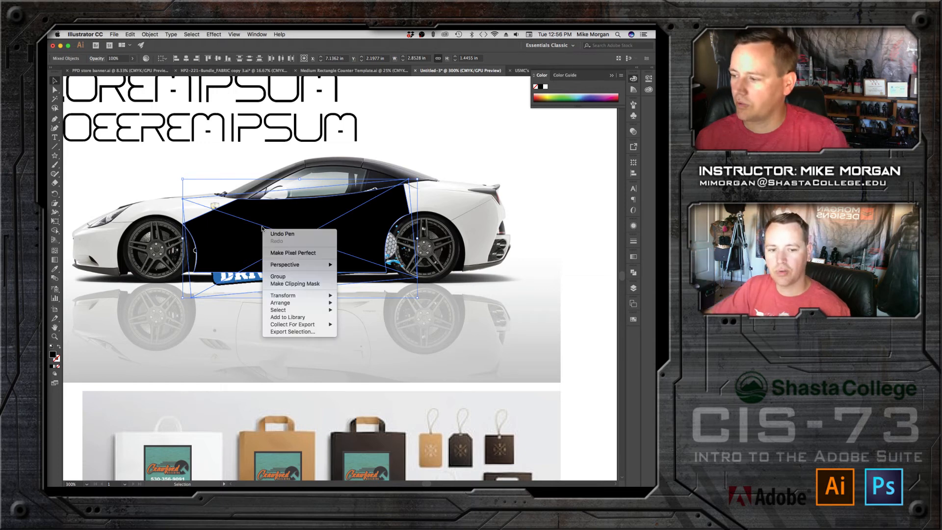
click(284, 287)
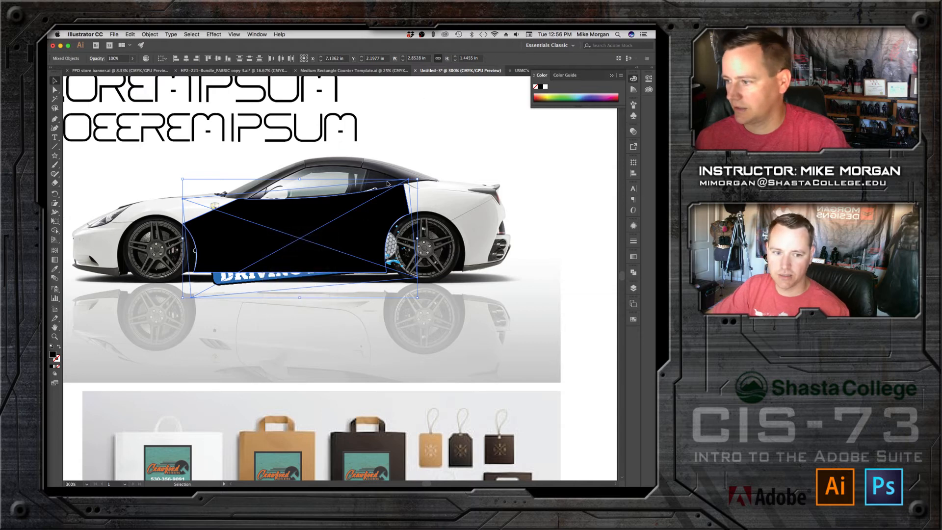
click(579, 155)
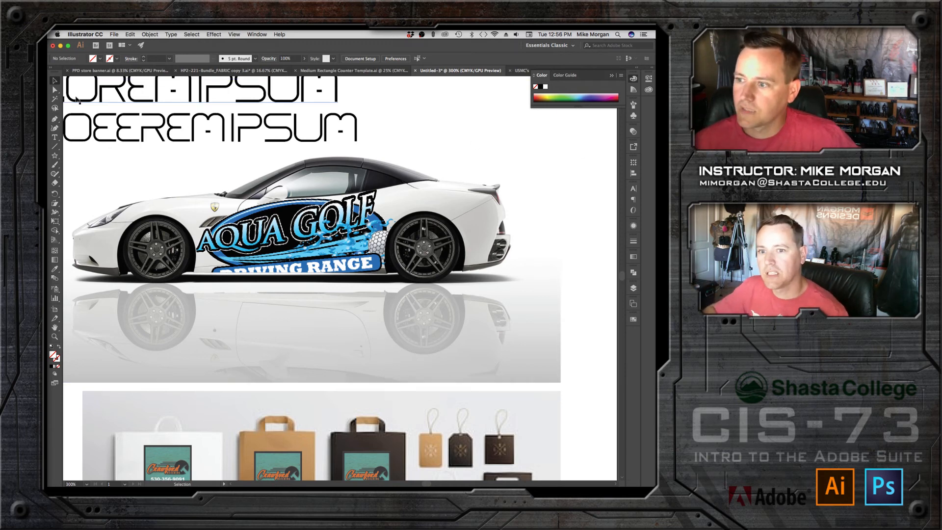
Try moving the clipping mask's anchor point at the front wheel arch inward onto the door and back to the arch
click(55, 91)
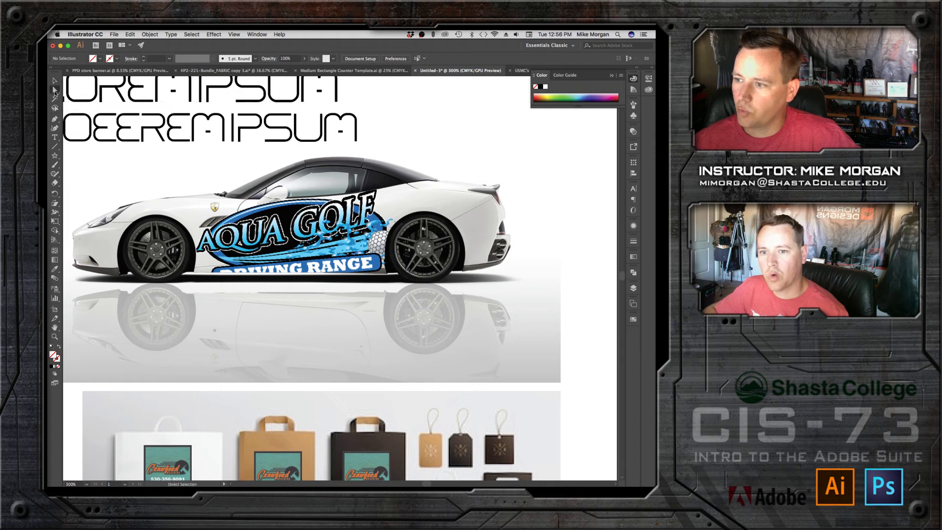
click(253, 246)
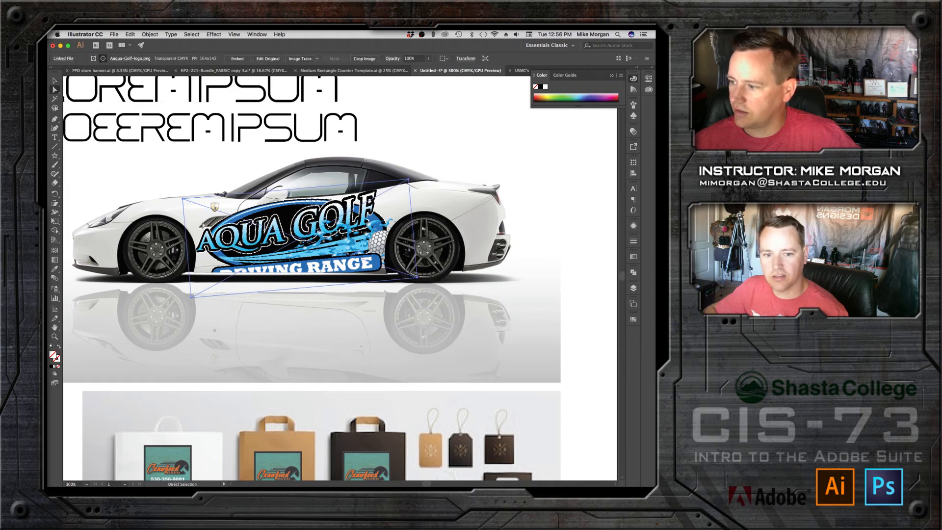
click(55, 81)
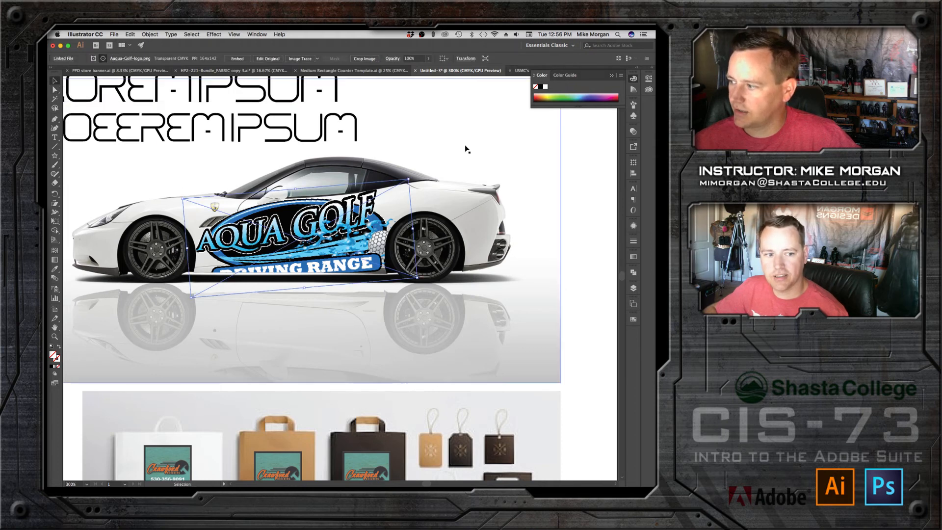
click(552, 145)
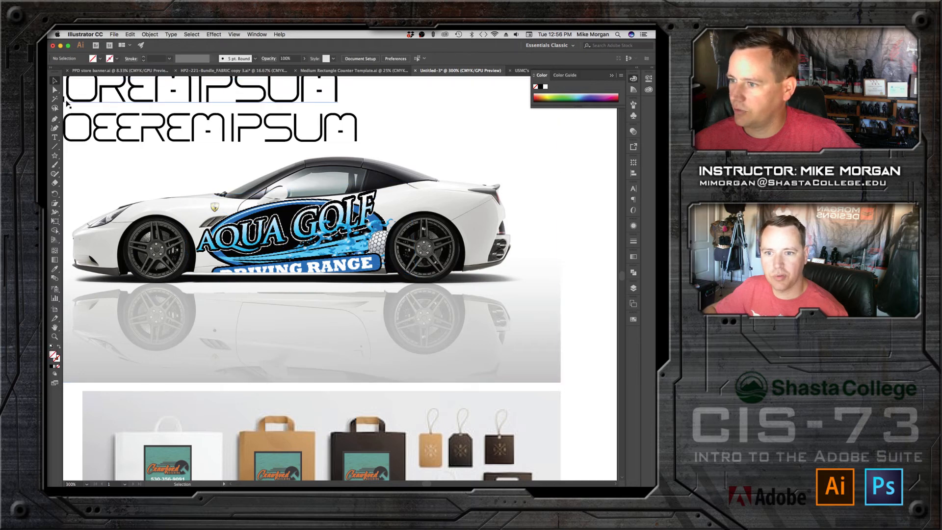
click(55, 90)
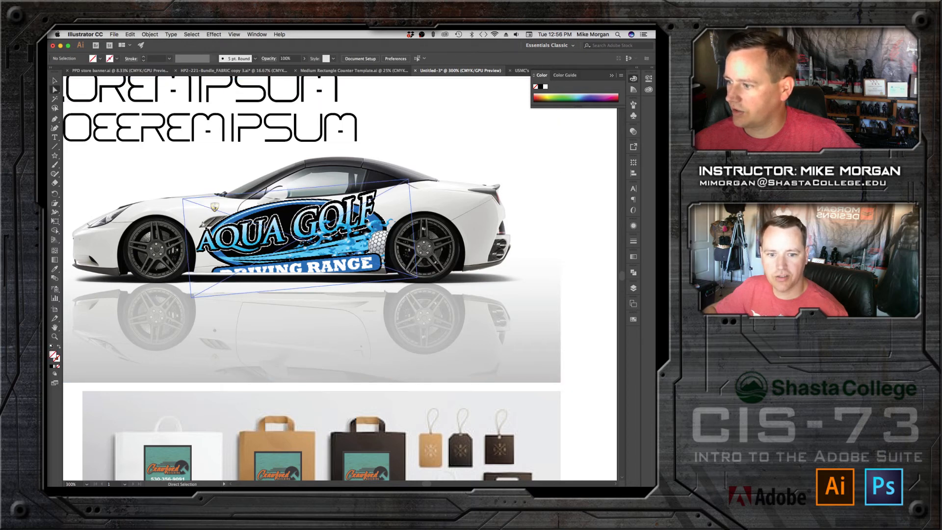
click(190, 229)
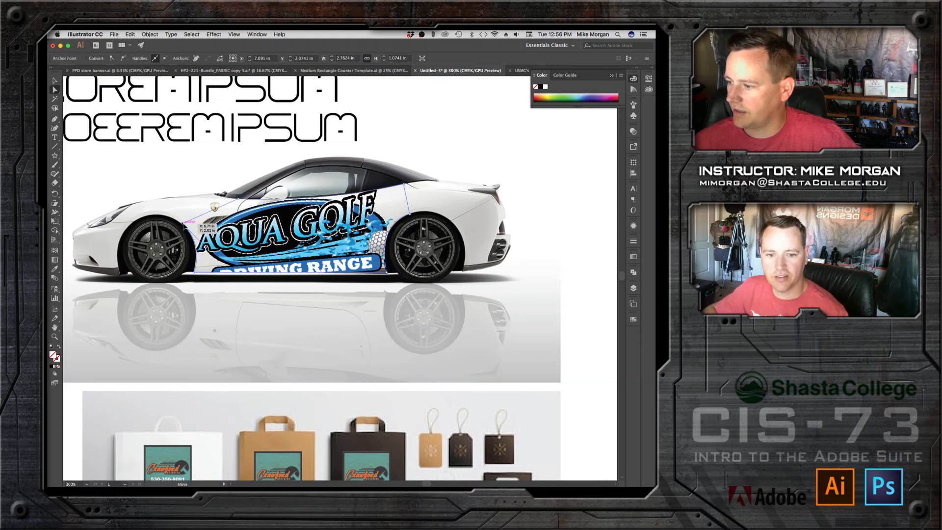
drag(184, 225, 239, 235)
click(575, 183)
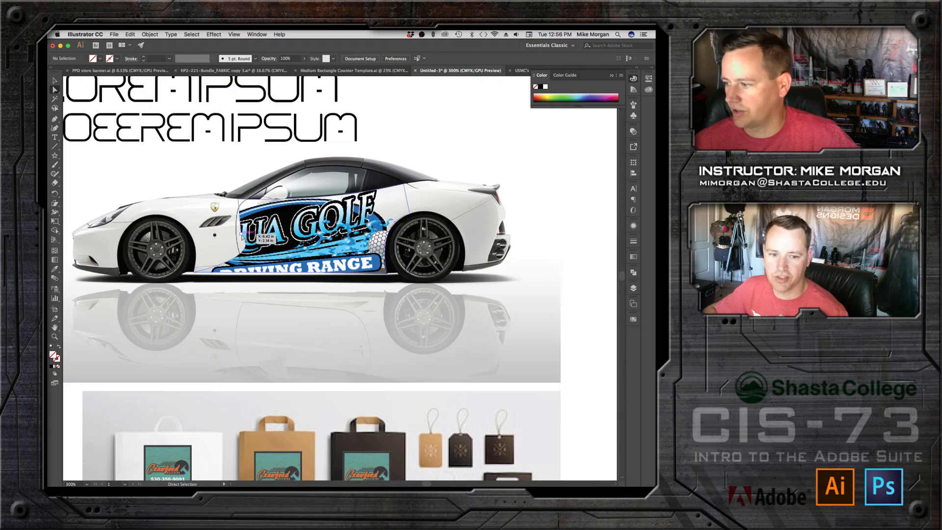
drag(241, 236, 189, 229)
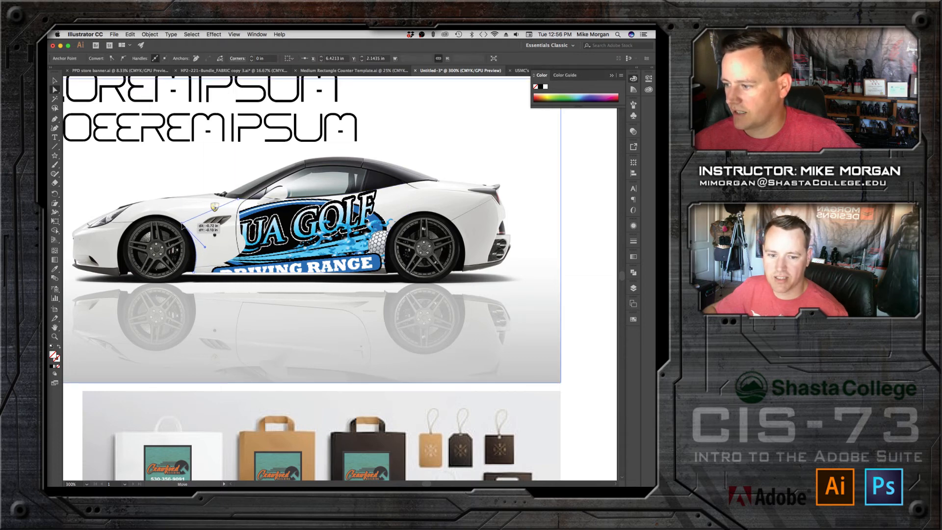
Adjust the curve handle of the clipping mask's lower anchor point beside the rear wheel
click(386, 272)
drag(379, 219, 375, 219)
click(564, 210)
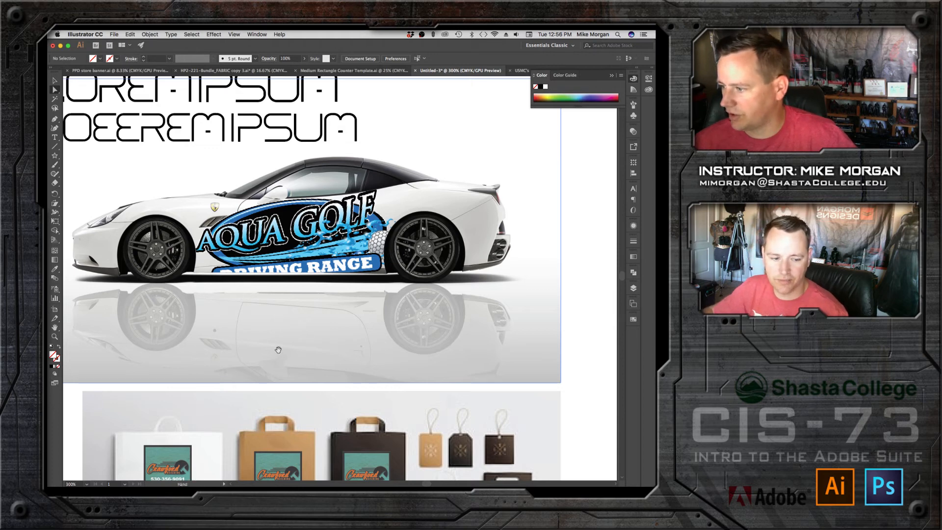
Enlarge the USMC Home Improvement Services logo to about 4.84 by 3.08 in and place it on the white binder's front cover
scroll(264, 365, down, 2)
scroll(324, 286, up, 3)
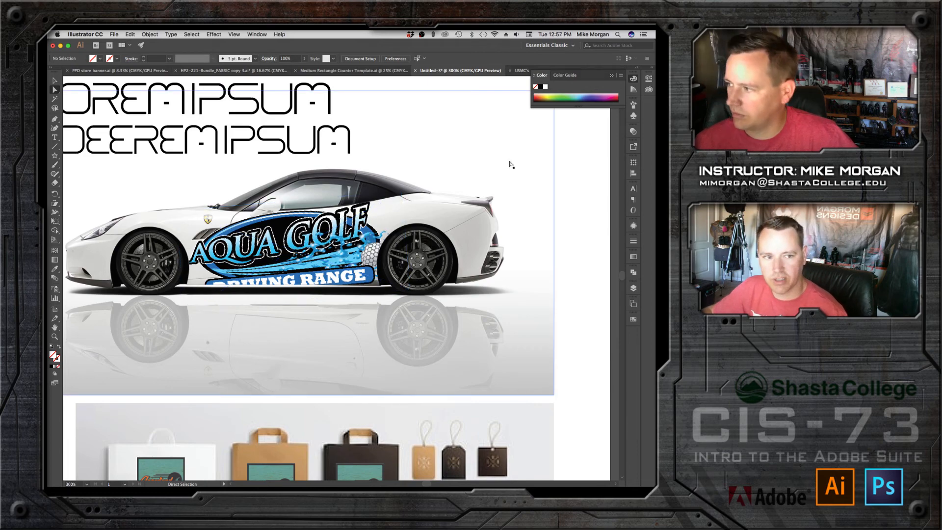
key(space)
drag(128, 131, 180, 151)
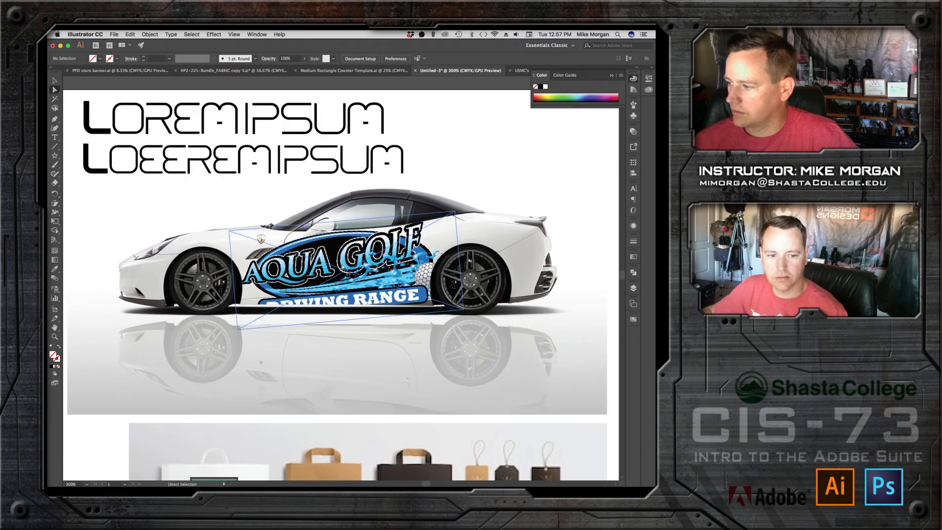
key(space)
drag(140, 269, 388, 291)
key(super+minus)
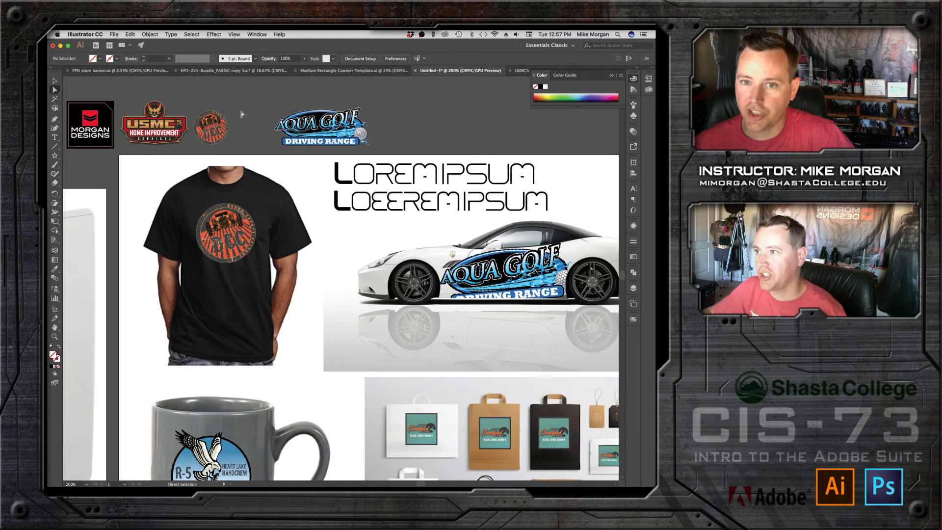
click(55, 80)
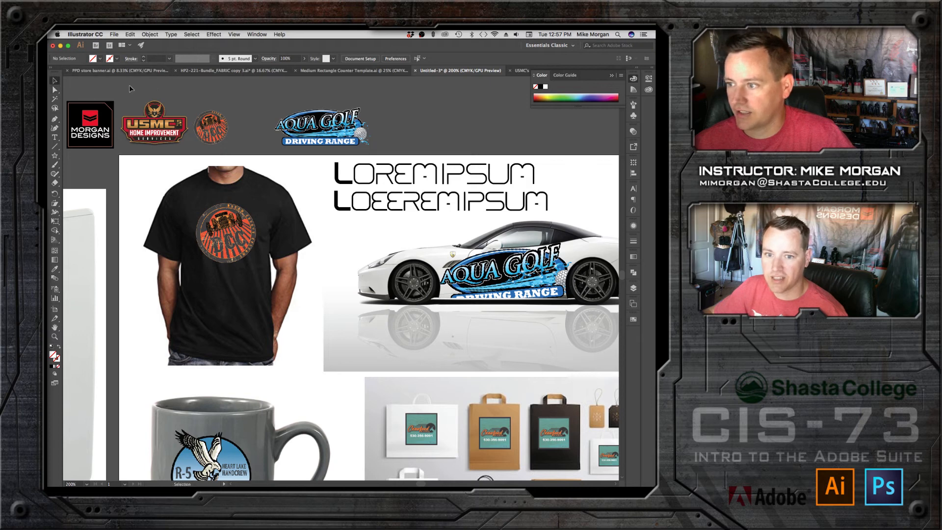
key(space)
drag(160, 141, 150, 257)
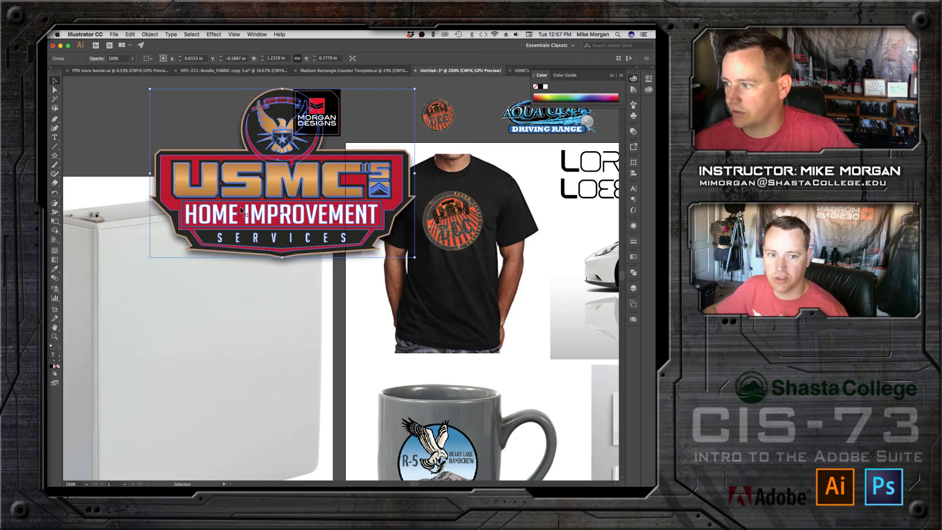
drag(252, 197, 175, 342)
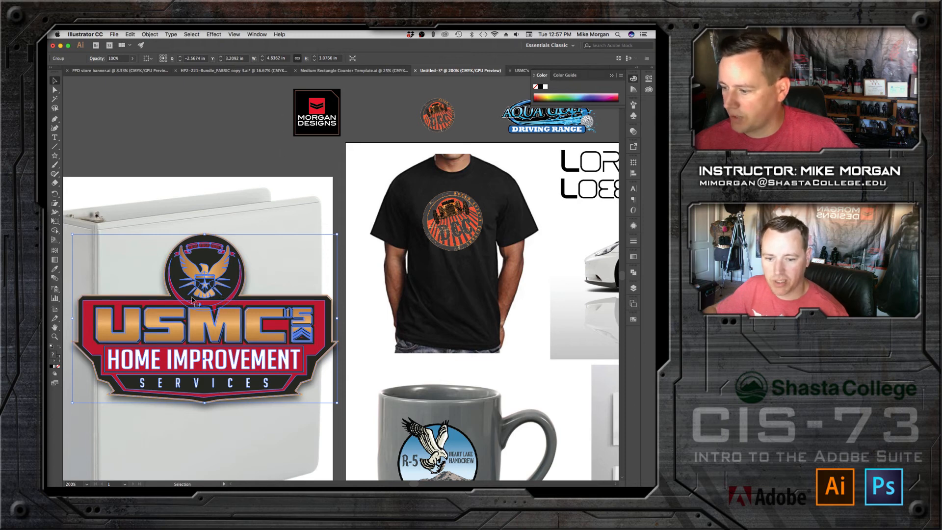
Inspect the vector paths of the USMC logo in Outline view and return to the color preview
key(super+y)
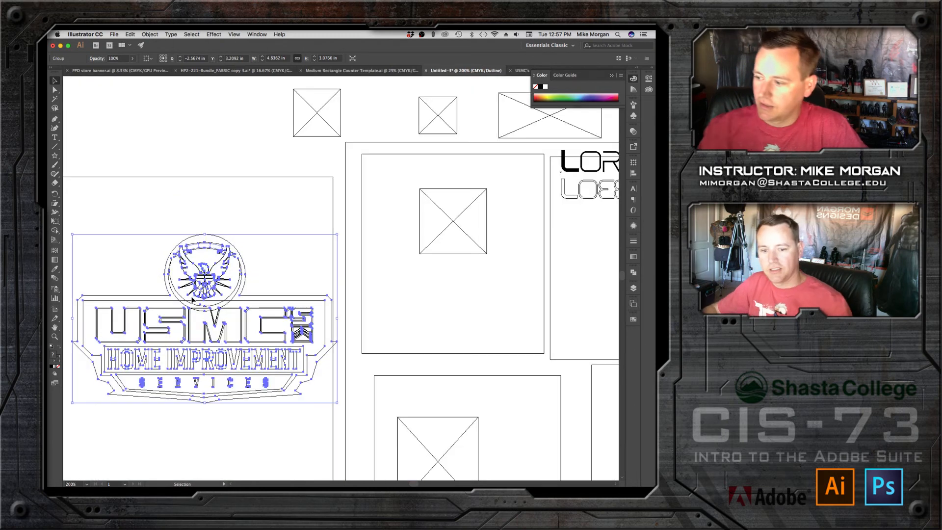
click(243, 148)
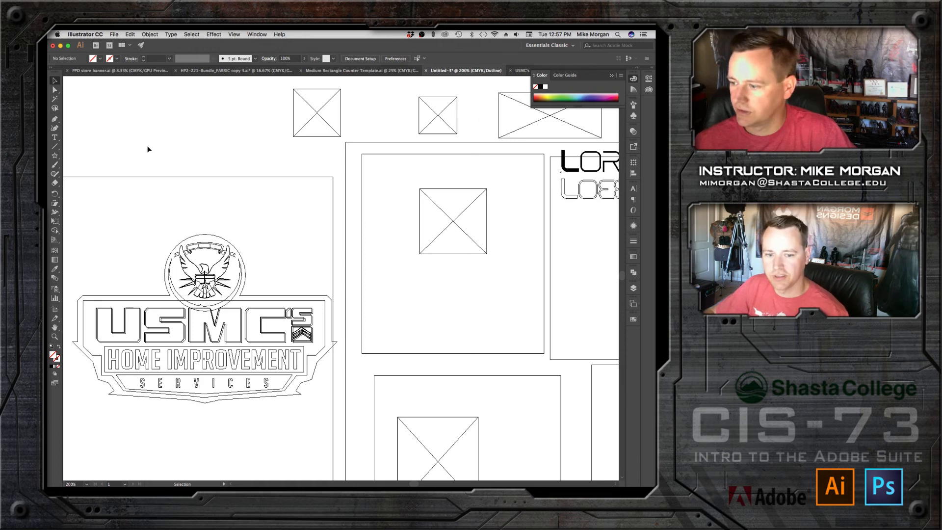
key(super+y)
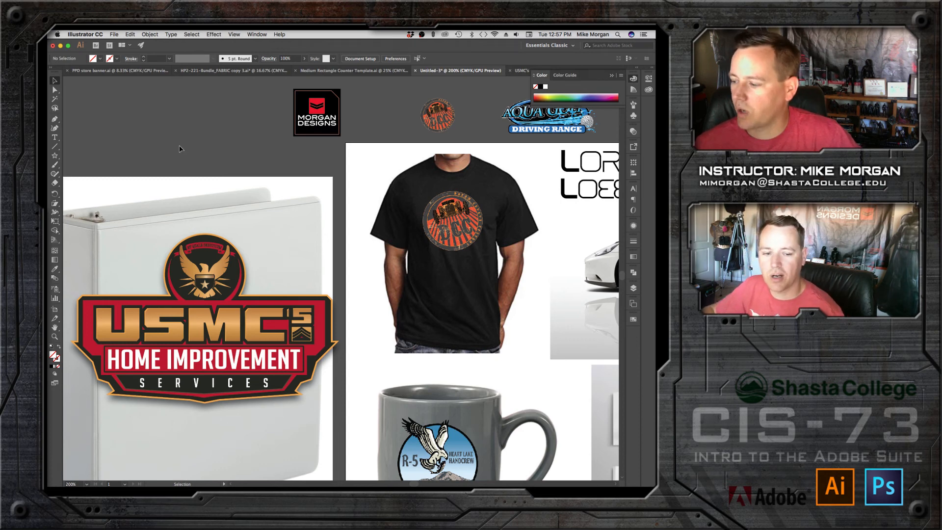
Try erasing a diagonal band across the USMC logo with the Eraser tool, and undo the erasure
scroll(236, 234, down, 2)
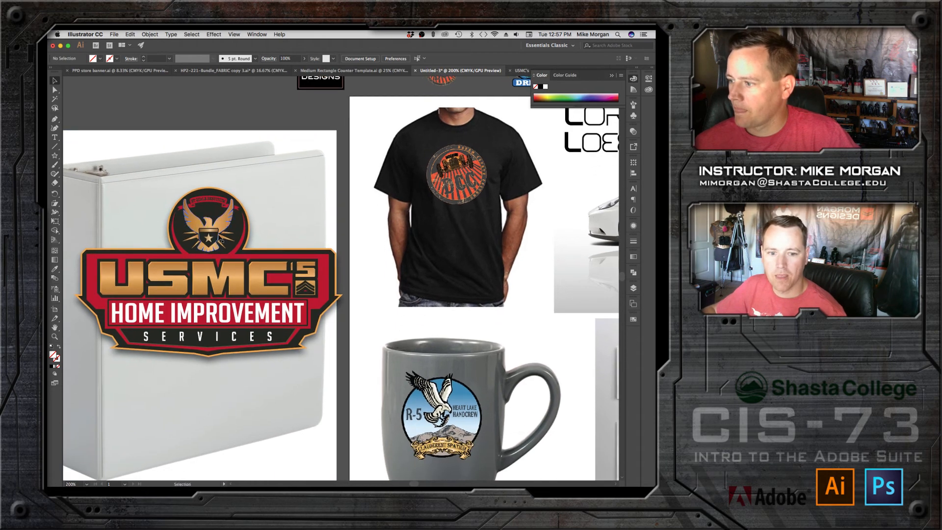
drag(221, 237, 244, 235)
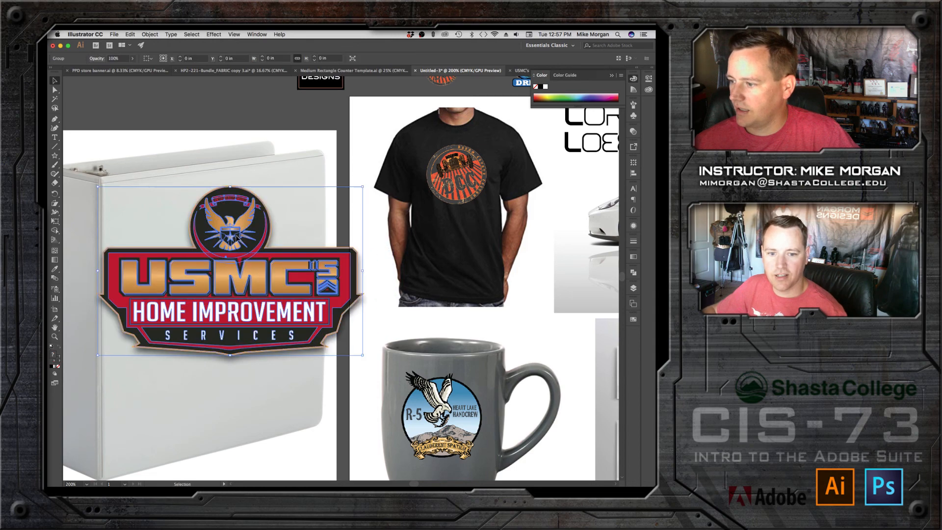
click(55, 183)
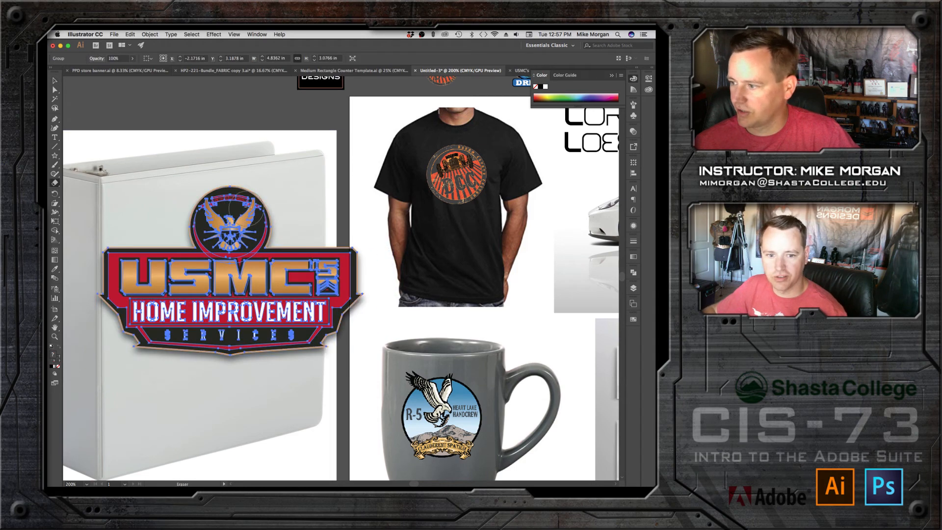
mouse_move(165, 171)
mouse_down()
mouse_move(199, 196)
mouse_move(342, 430)
mouse_up()
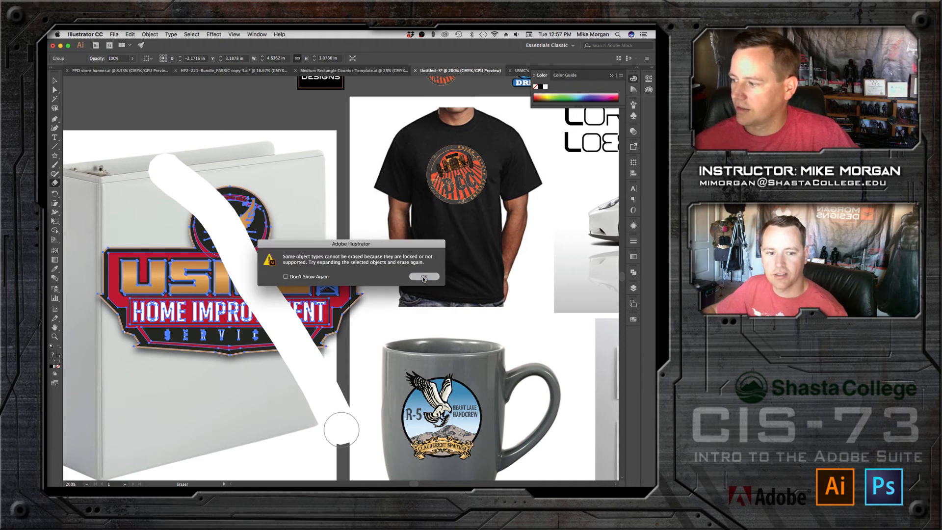
click(424, 278)
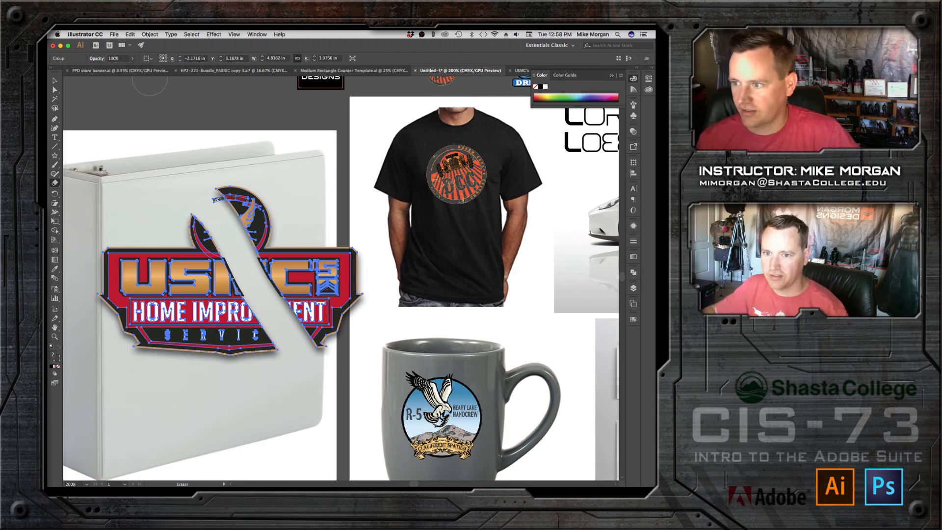
click(55, 81)
click(104, 97)
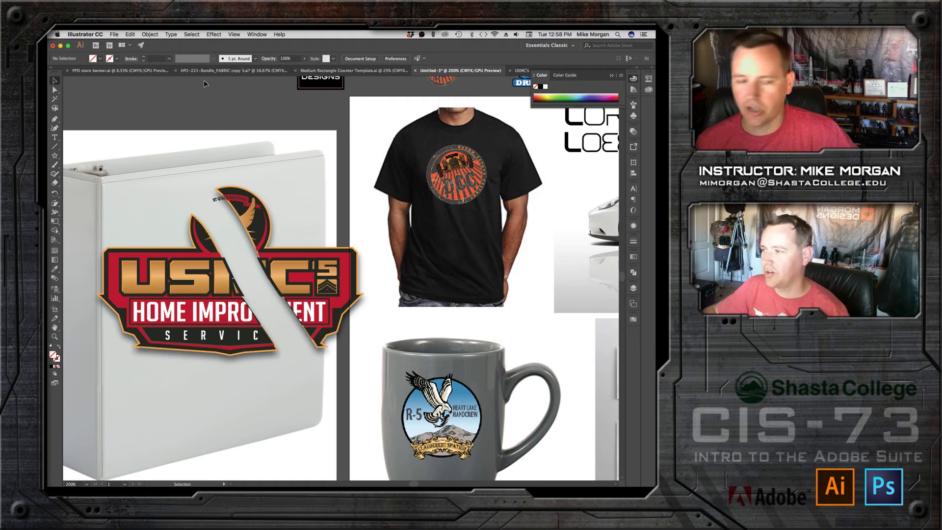
key(super+z)
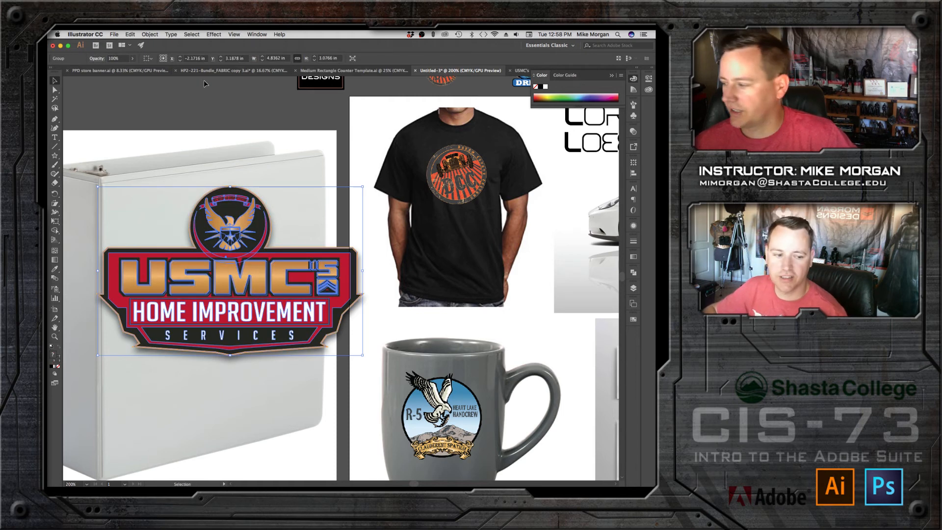
Scale the USMC logo down to about 3.61 by 2.29 in and position it within the binder's front cover
drag(580, 229, 557, 211)
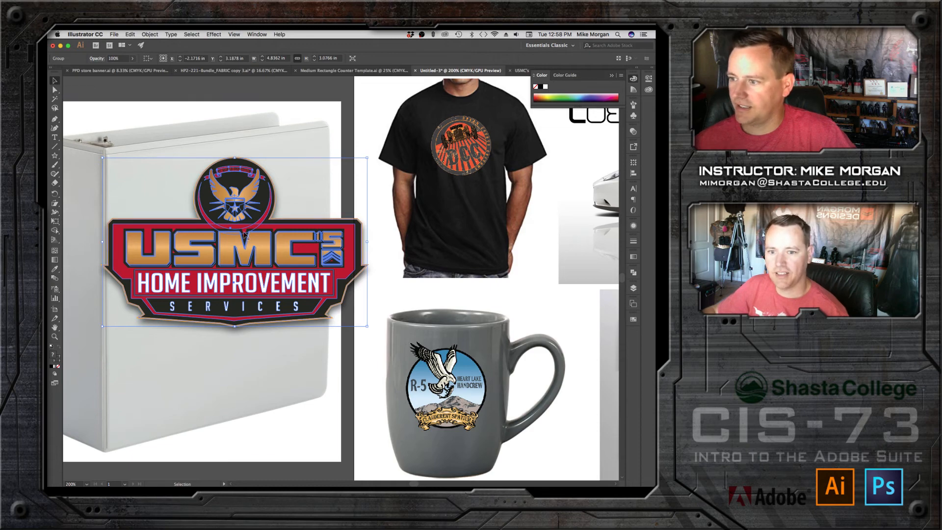
drag(245, 246, 274, 241)
drag(168, 320, 234, 276)
drag(340, 234, 311, 248)
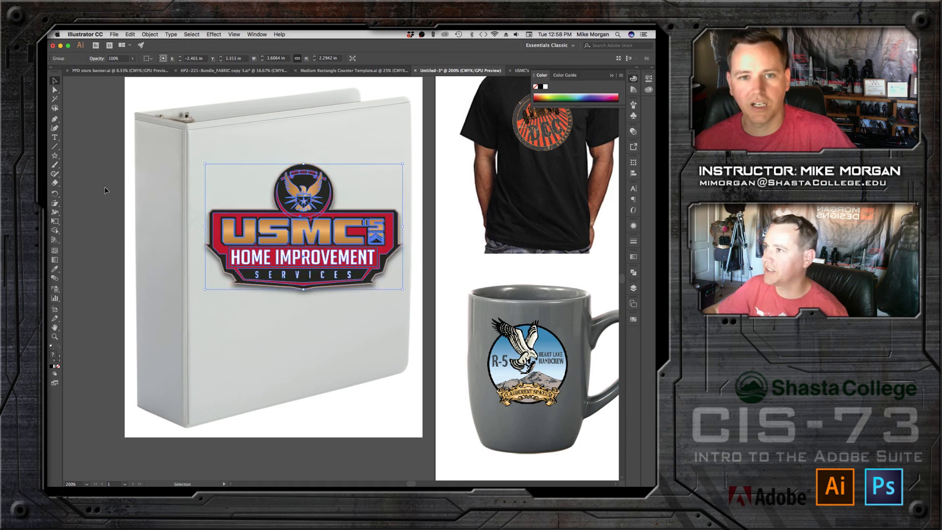
click(105, 190)
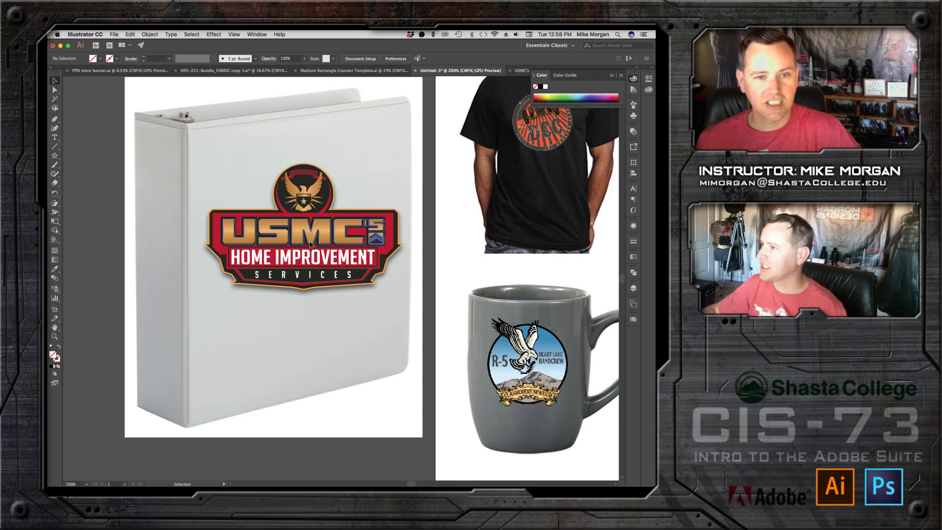
Select the USMC logo on the binder and activate the Free Transform tool for it
click(260, 238)
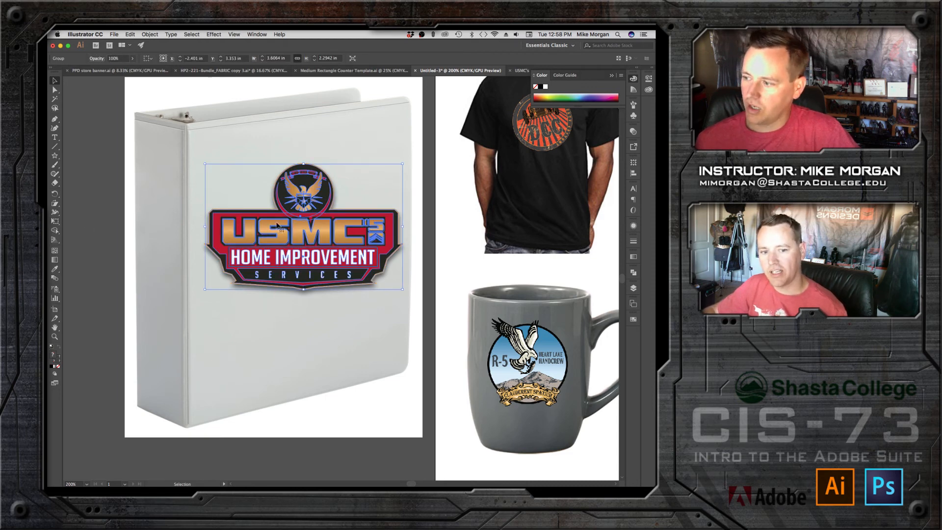
click(56, 223)
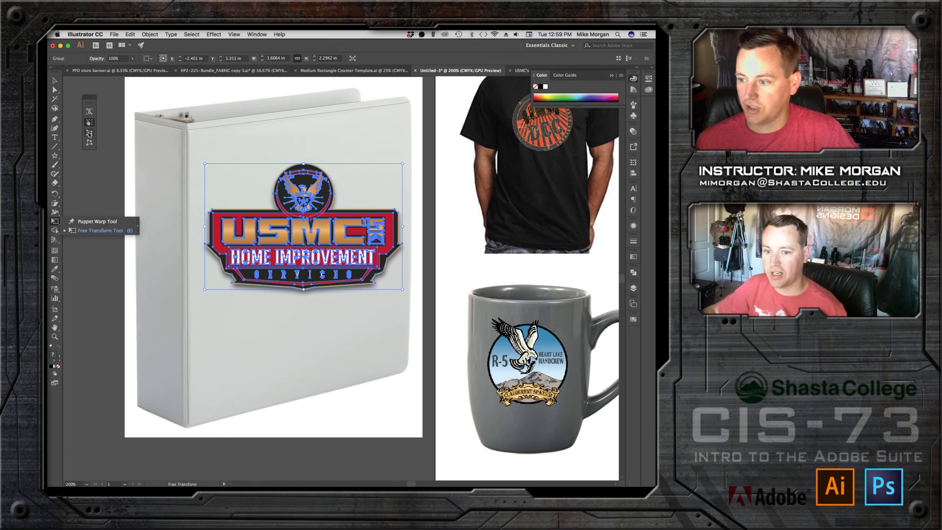
click(93, 221)
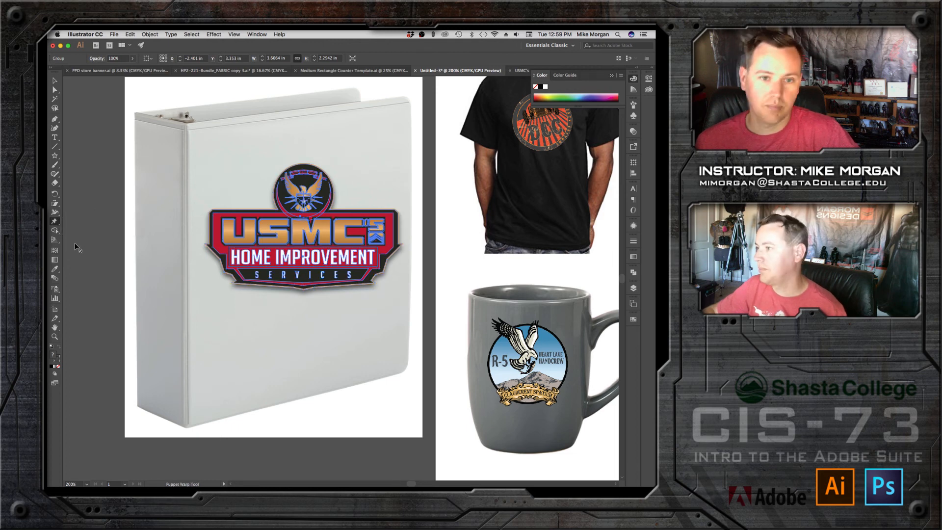
click(55, 222)
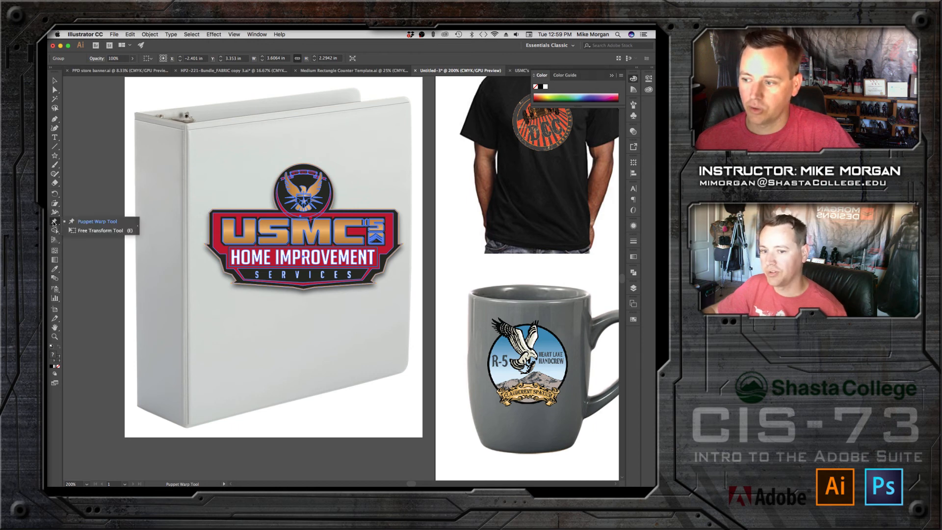
click(90, 231)
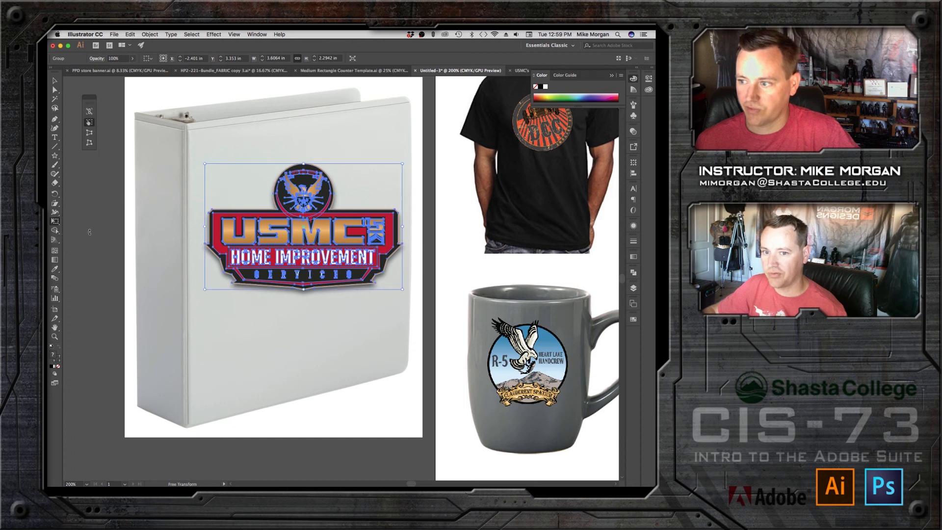
Try a perspective distortion of the USMC logo from its lower-left corner, and undo it
click(90, 133)
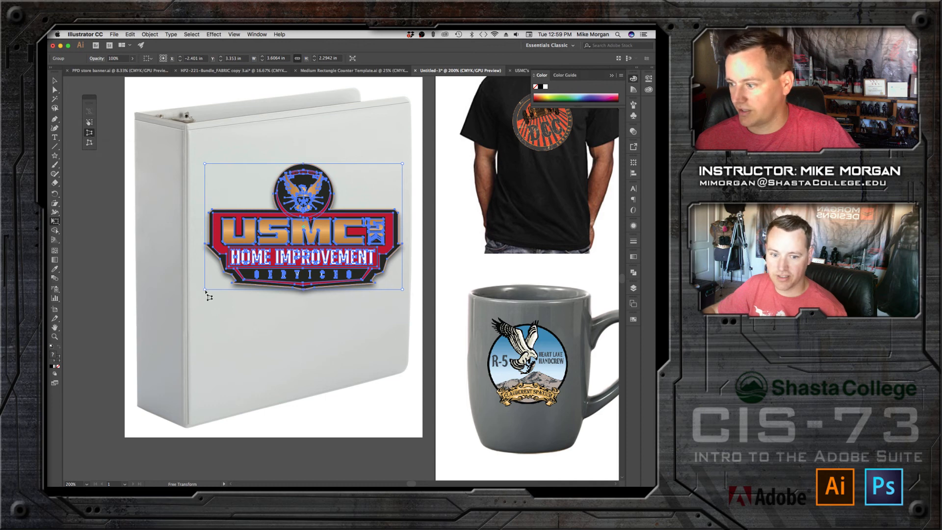
drag(209, 294, 189, 350)
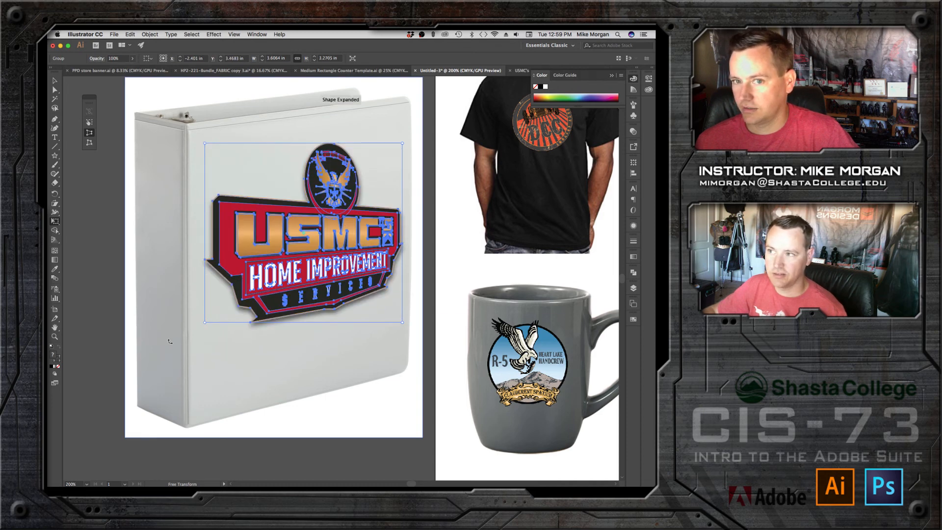
key(super+z)
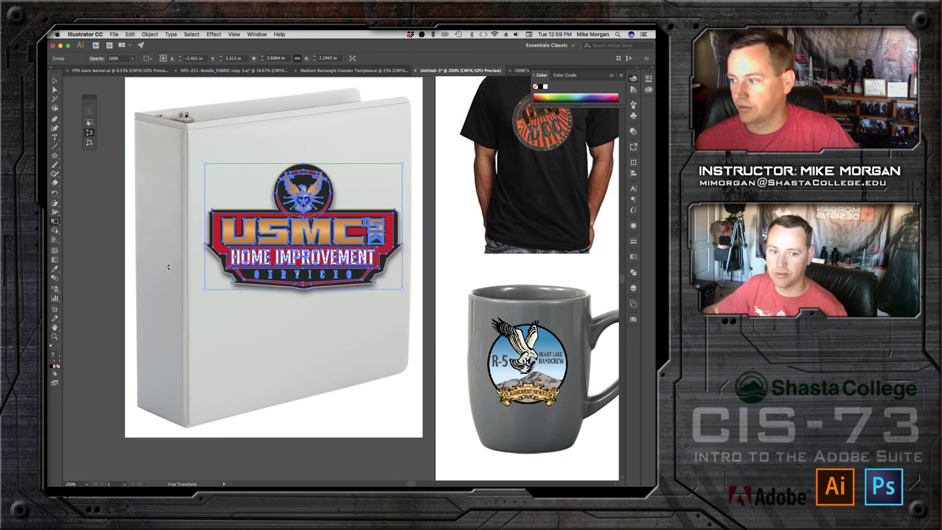
Free-distort the USMC logo by lowering both of its left corners to match the perspective of the binder's front cover
click(90, 143)
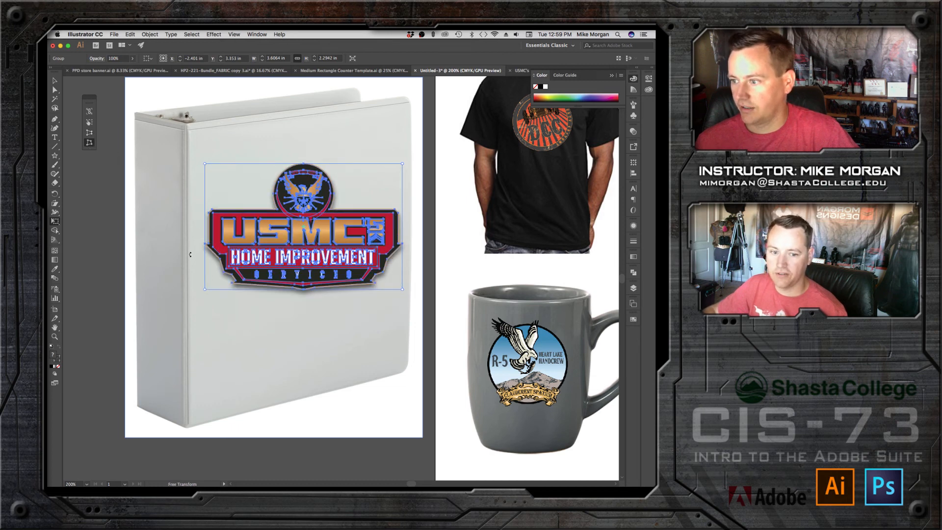
drag(206, 291, 205, 316)
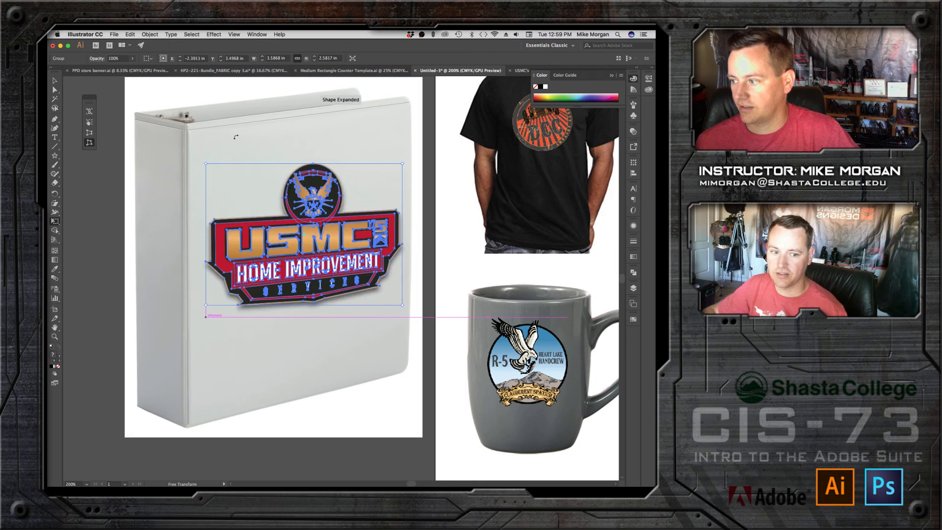
drag(206, 163, 203, 179)
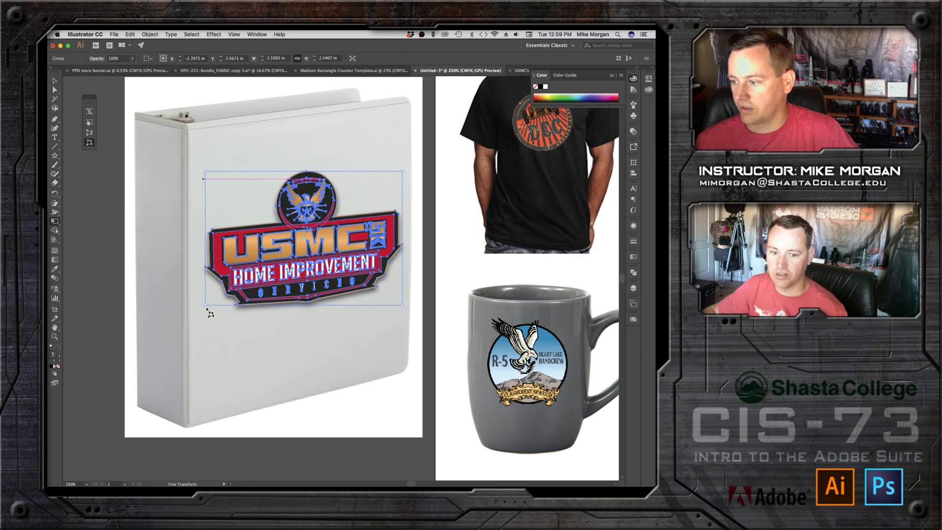
drag(210, 313, 210, 319)
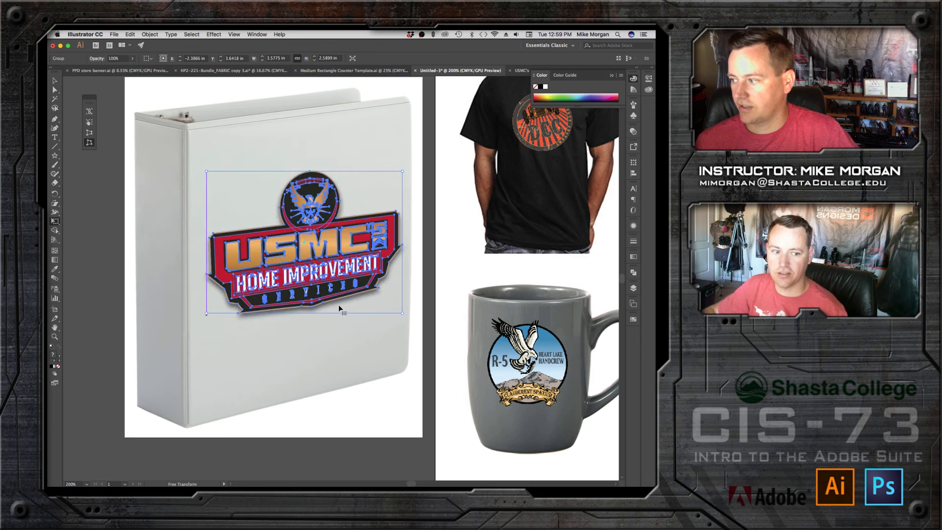
Scale the distorted USMC logo down to about 3.35 by 2.42 in, reposition it on the binder cover, and deselect it
click(55, 81)
click(108, 92)
click(283, 225)
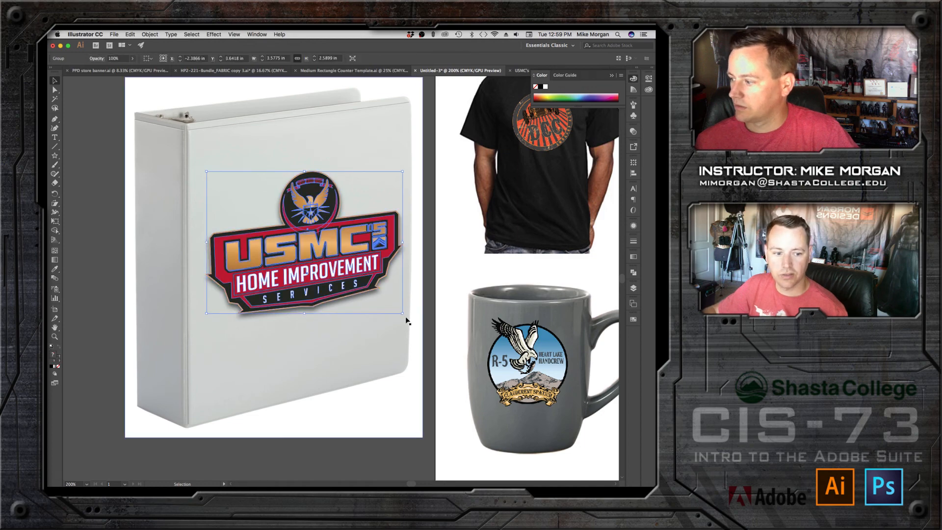
drag(393, 307, 390, 304)
drag(335, 256, 338, 251)
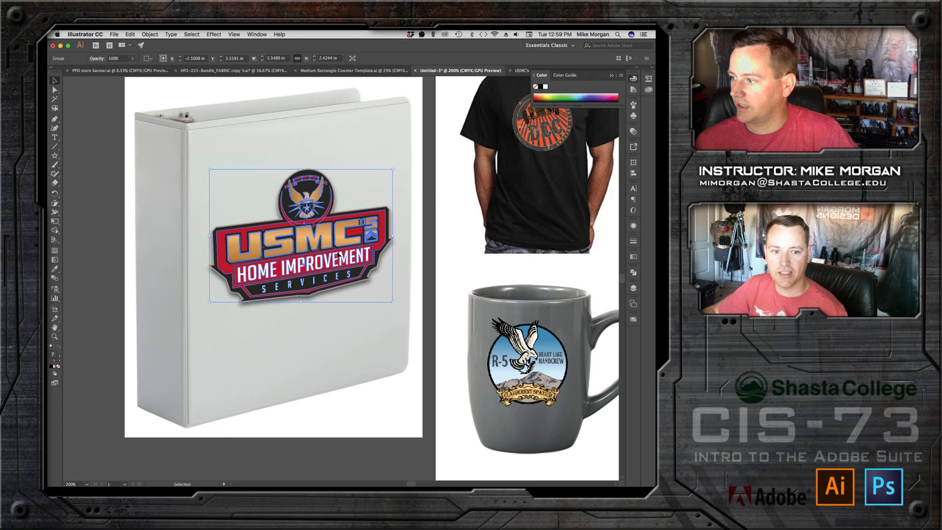
click(84, 213)
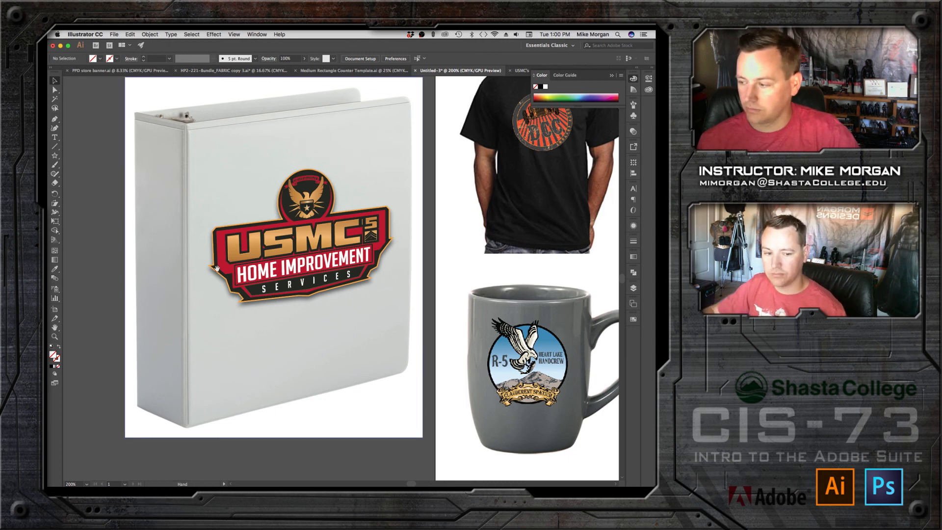
Try to free-distort the linked Heart Lake Handcrew logo on the gray mug by its lower-left corner
scroll(359, 342, down, 2)
scroll(360, 342, right, 3)
click(469, 329)
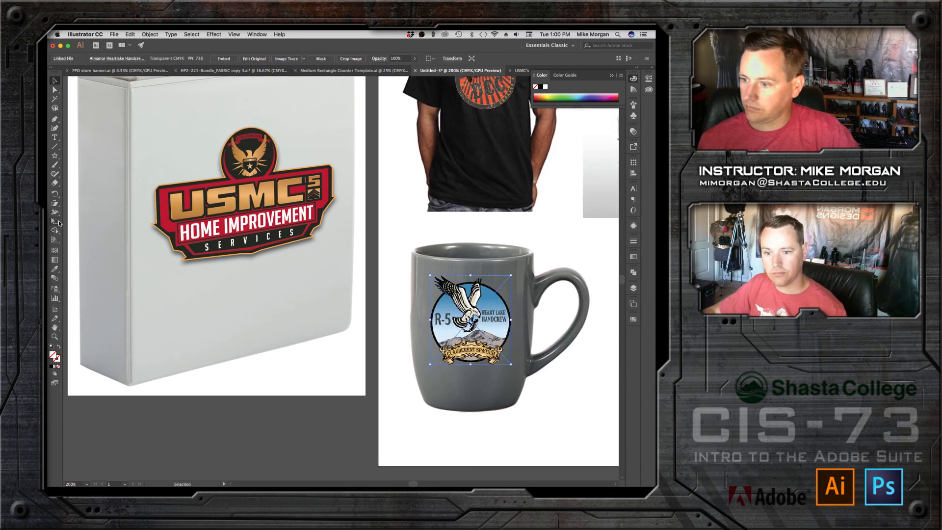
click(55, 222)
click(89, 143)
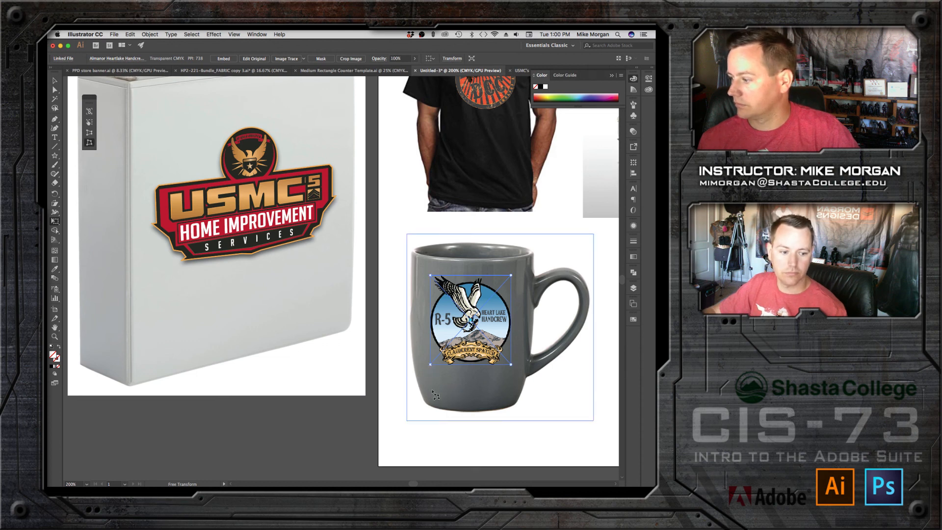
drag(431, 366, 421, 396)
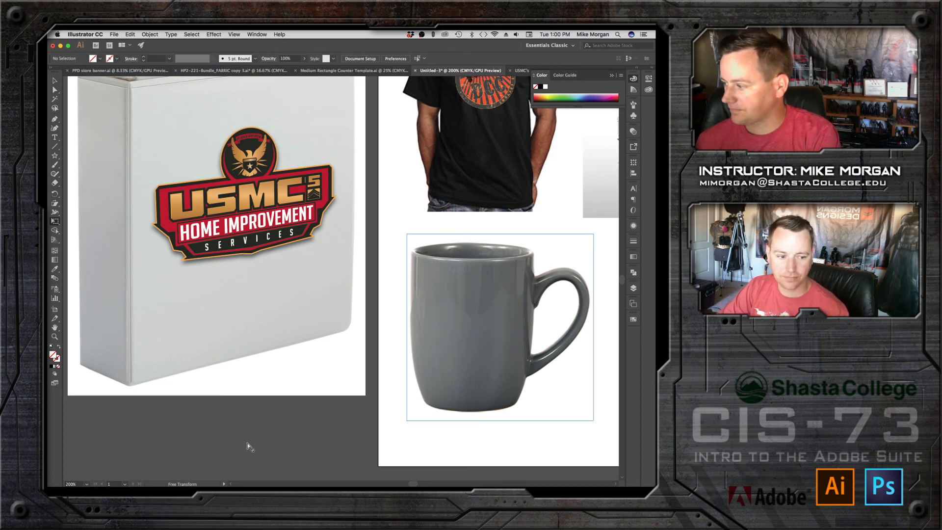
click(55, 80)
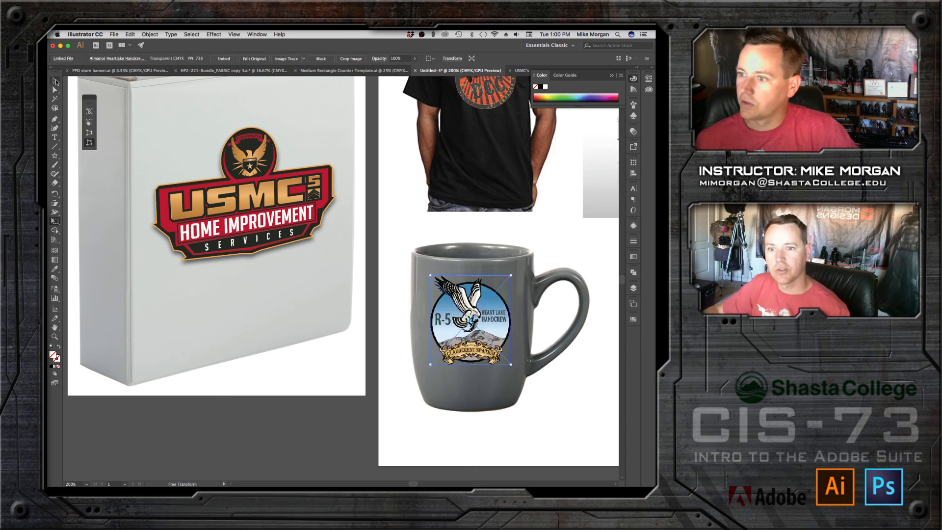
click(150, 394)
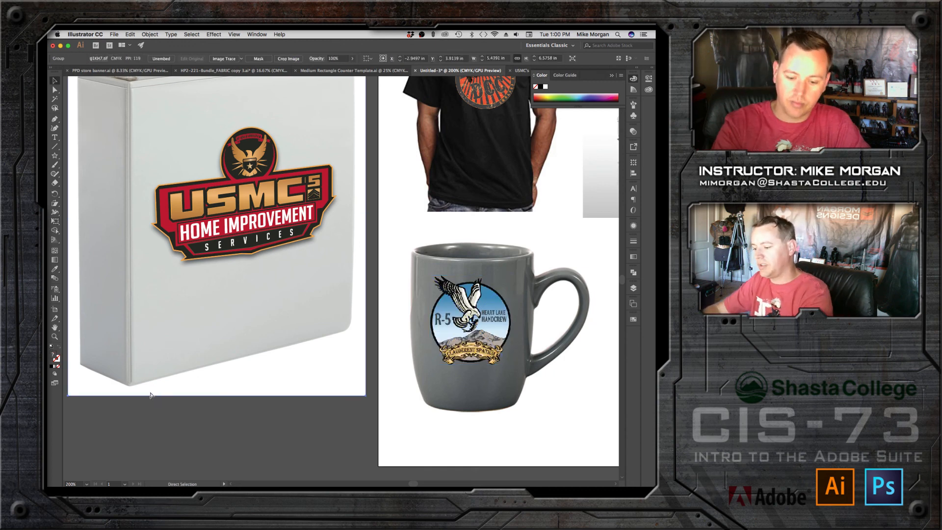
View the binder beside the full artboard of mockups at 100% zoom
key(super+1)
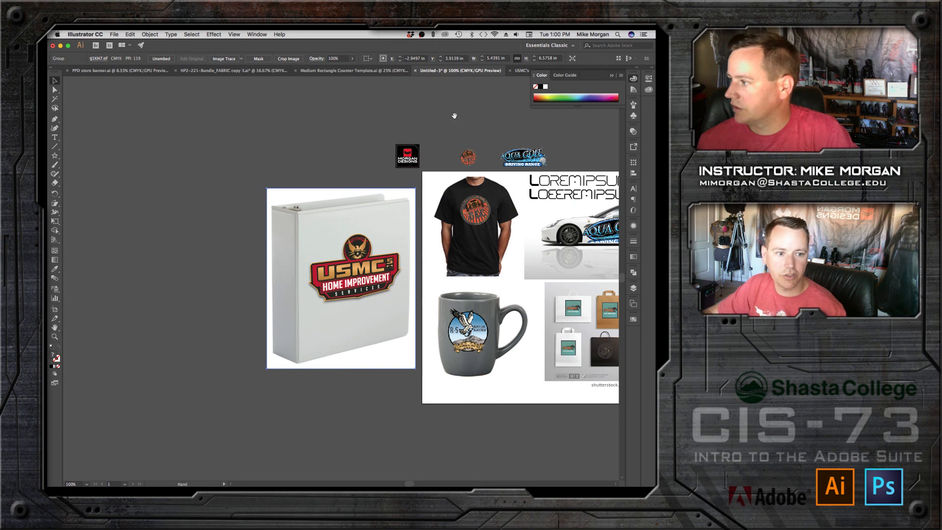
drag(455, 117, 270, 126)
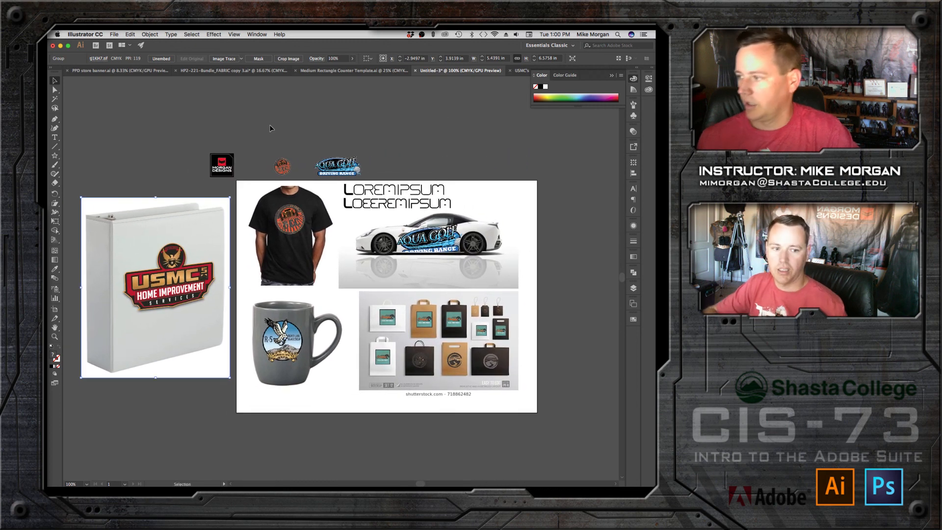